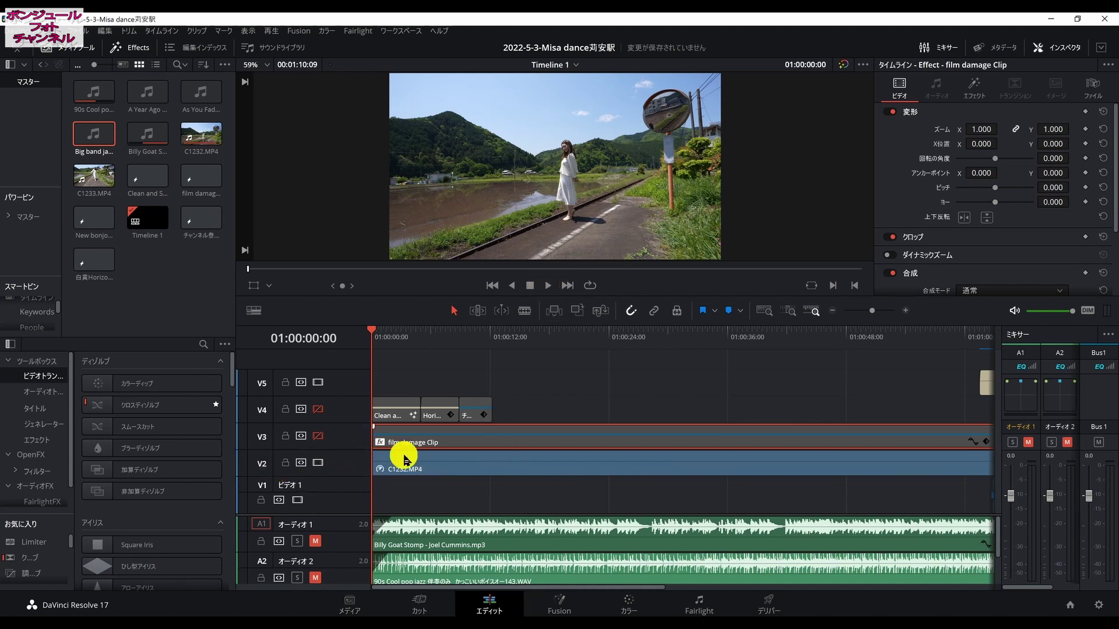
click(548, 285)
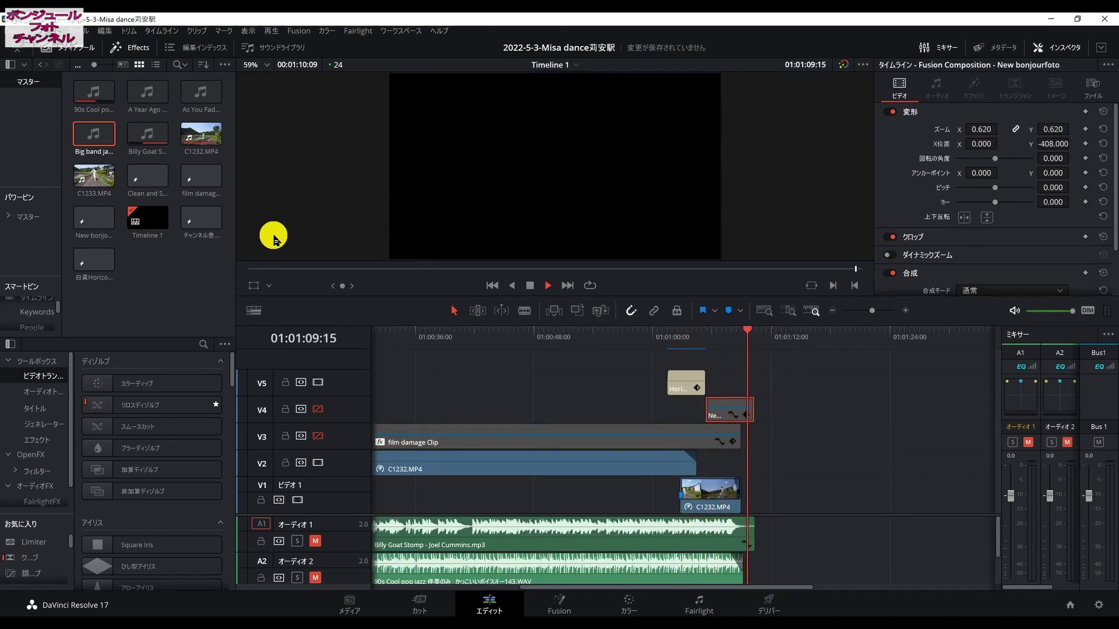
key(Home)
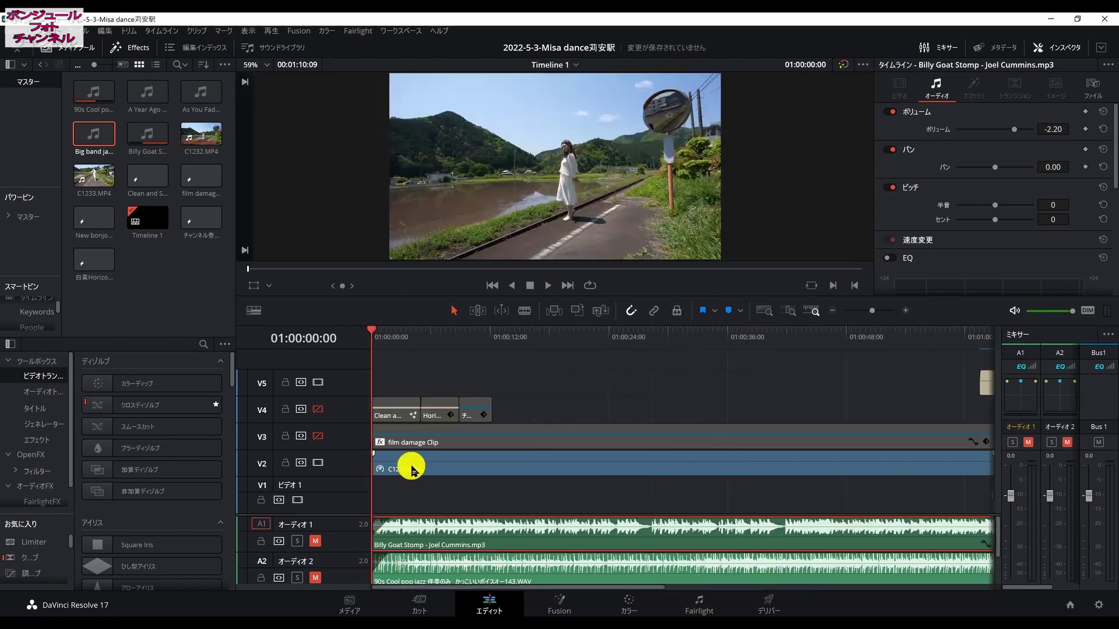
click(414, 466)
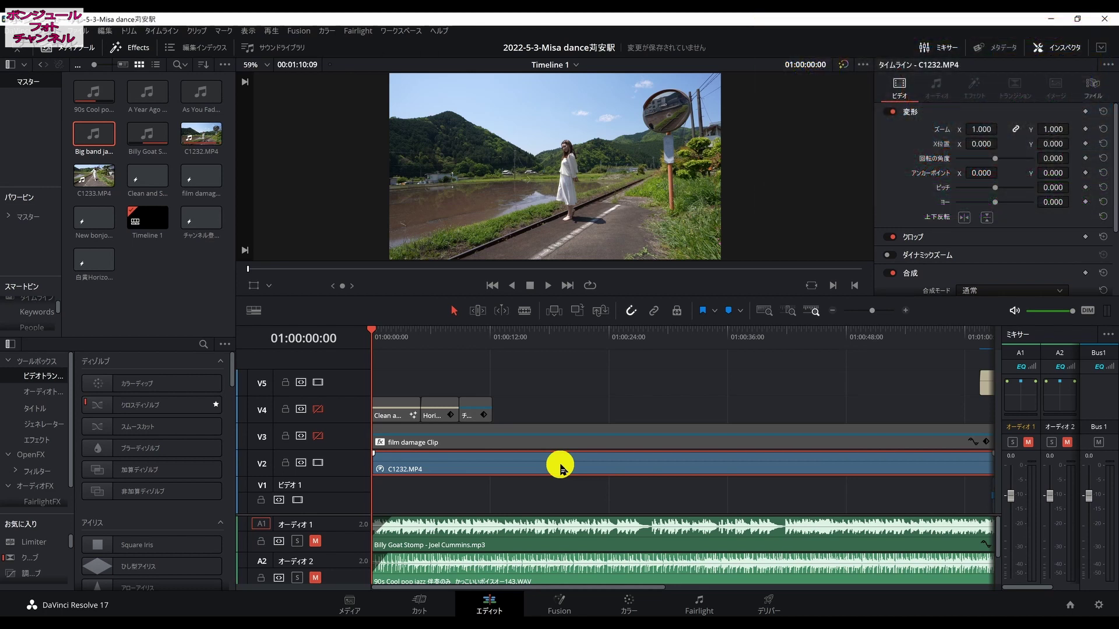
Step: Show retime controls on the C1232.MP4 clip and scrub through its 150% segments
right_click(507, 464)
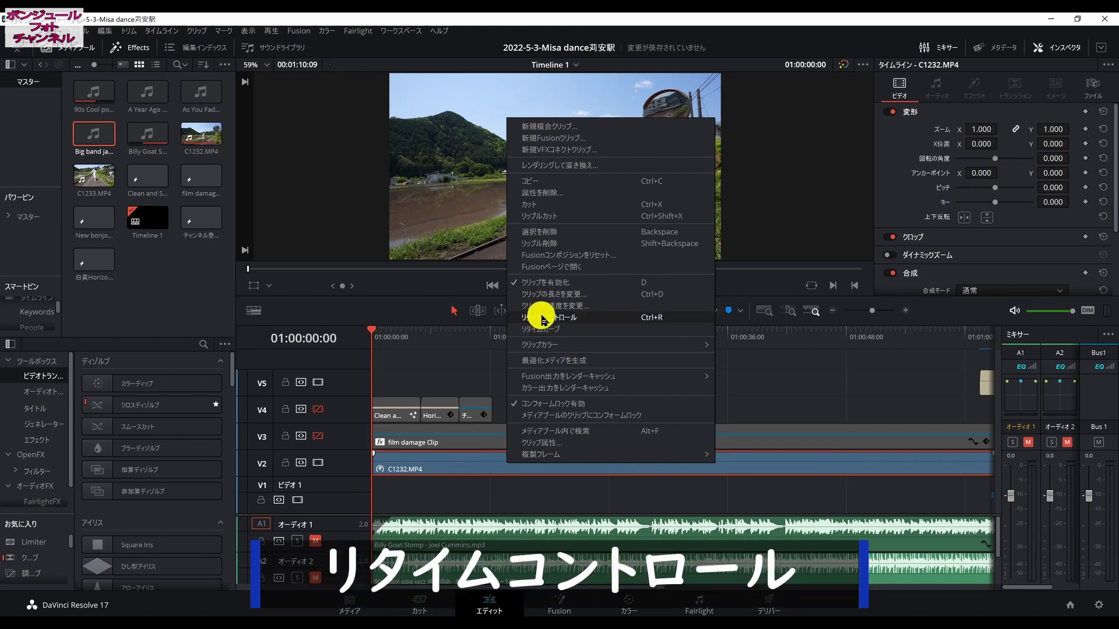
click(542, 318)
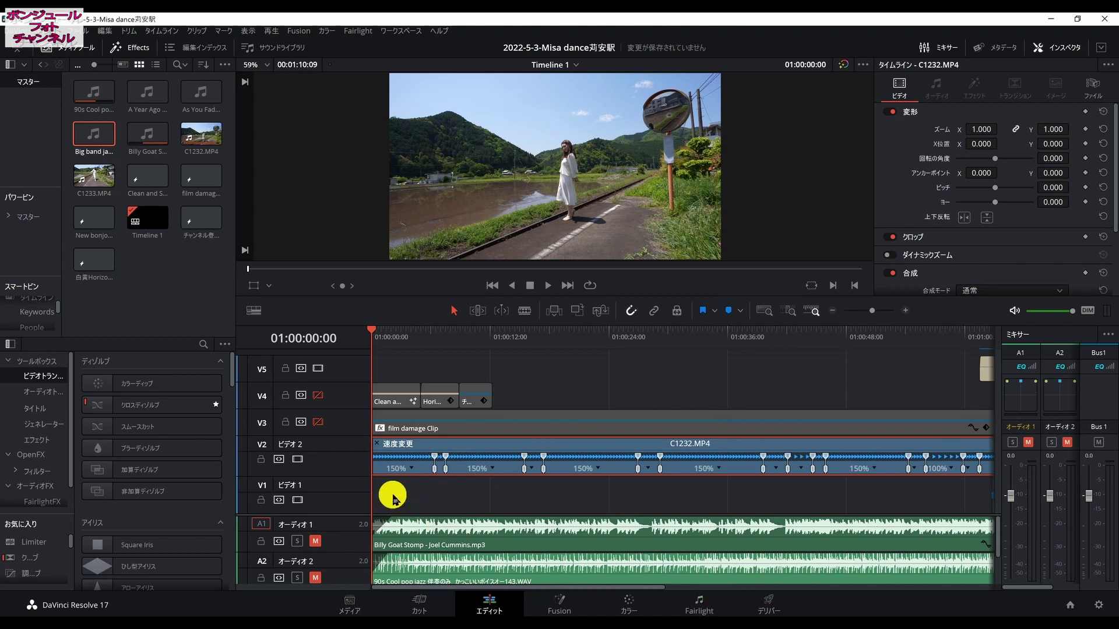
mouse_move(375, 336)
mouse_down()
mouse_move(582, 345)
mouse_move(438, 379)
mouse_up()
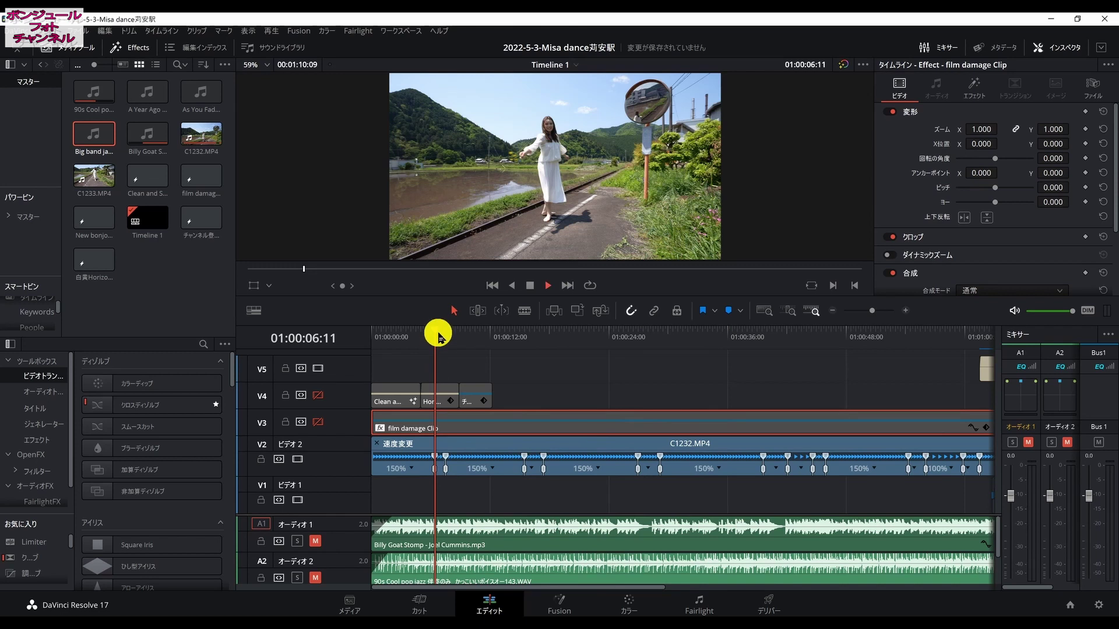
key(space)
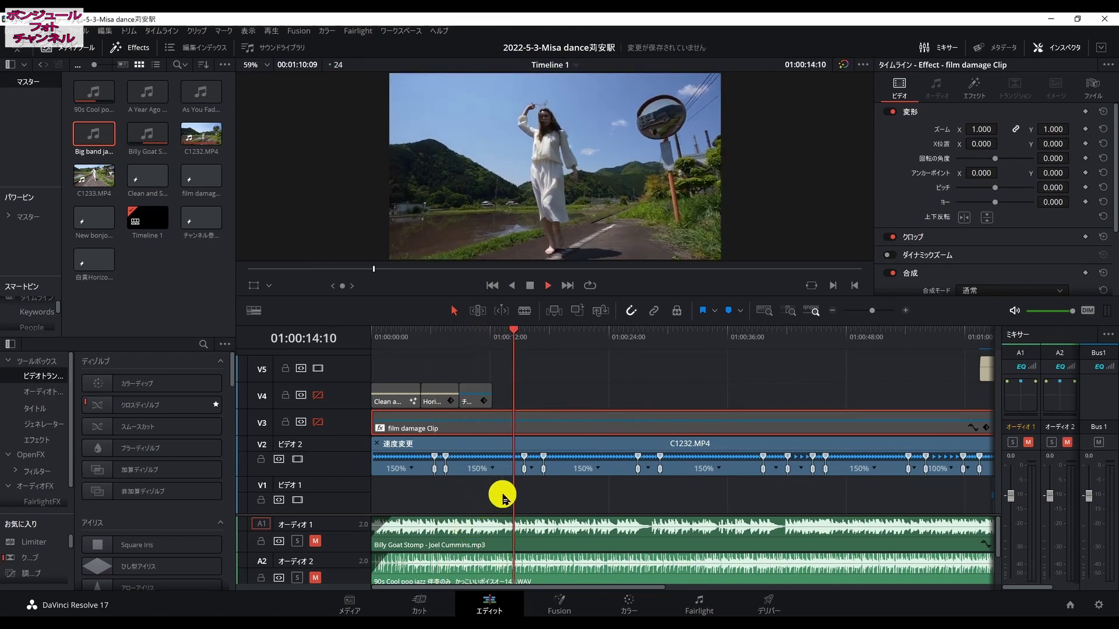
key(space)
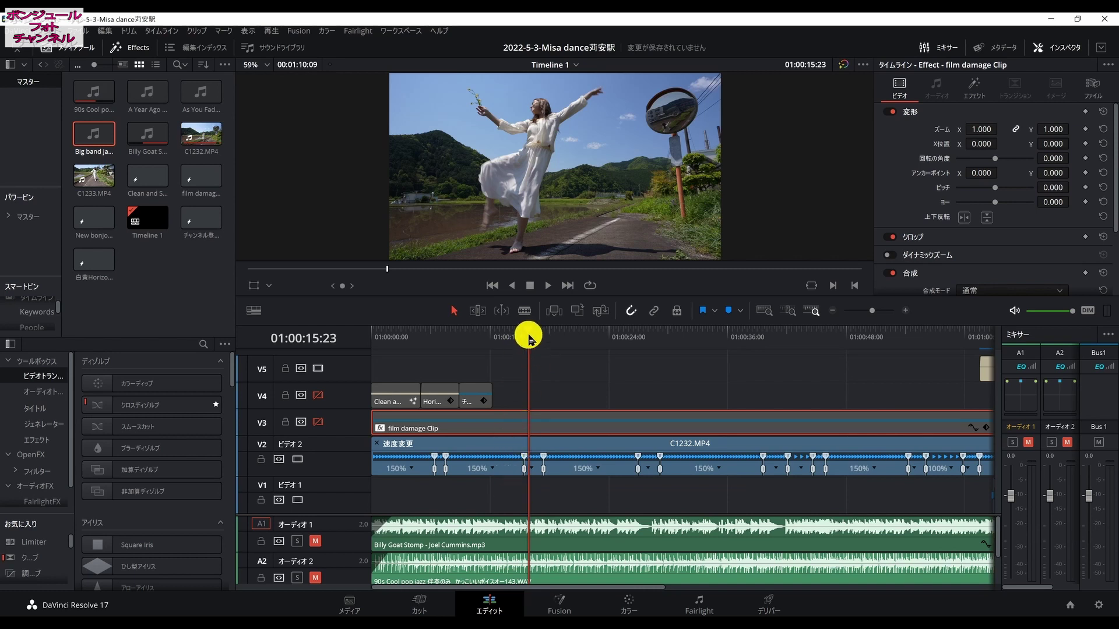
drag(529, 336, 373, 344)
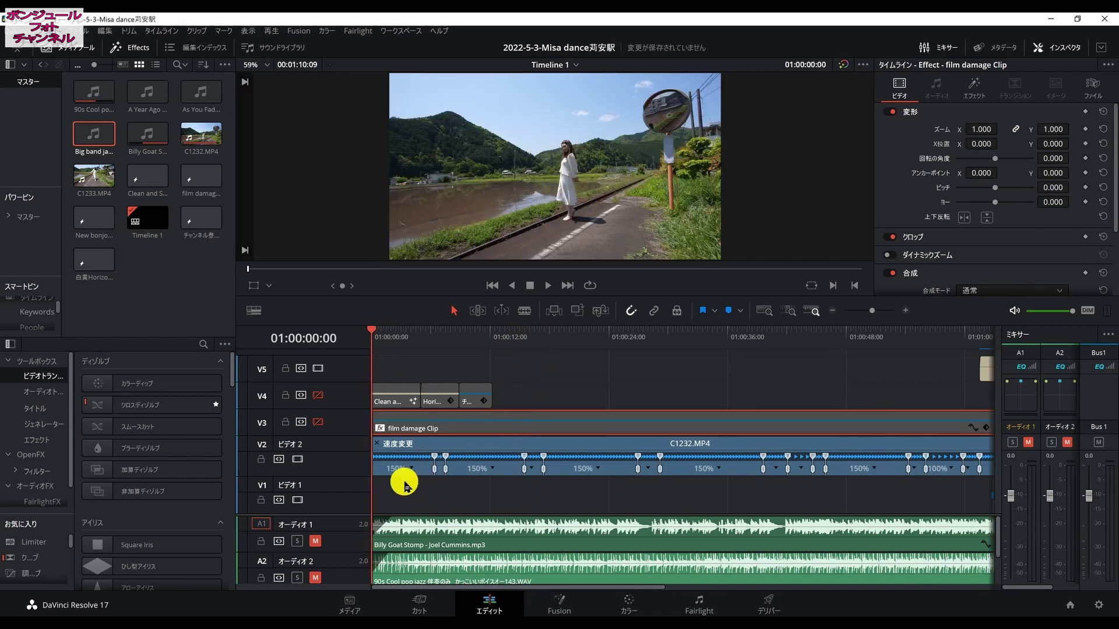
key(space)
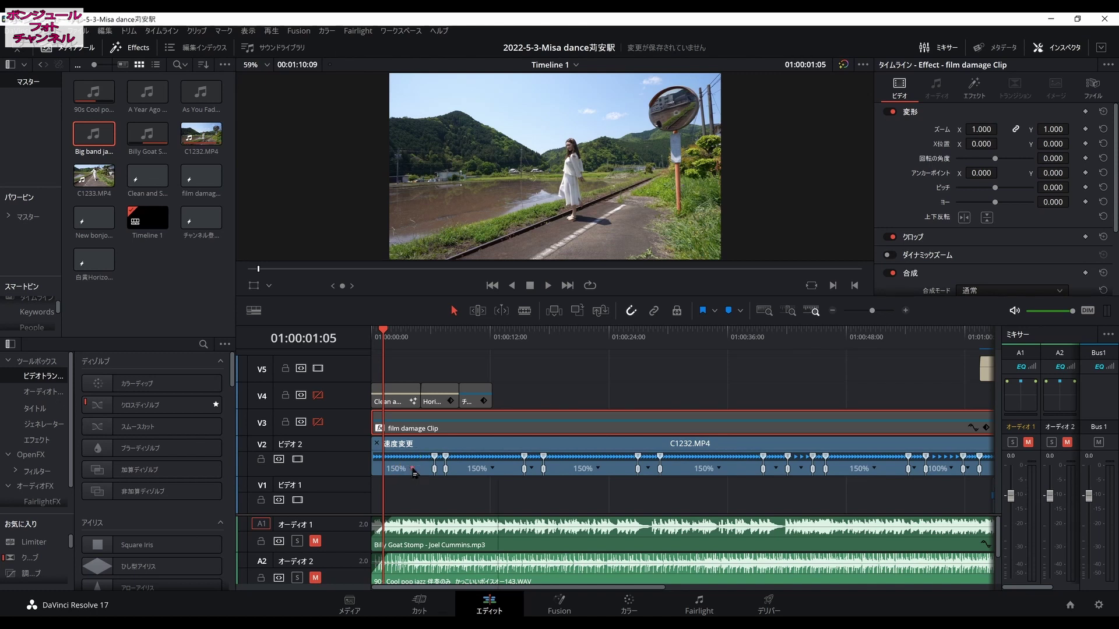
click(414, 469)
mouse_move(431, 515)
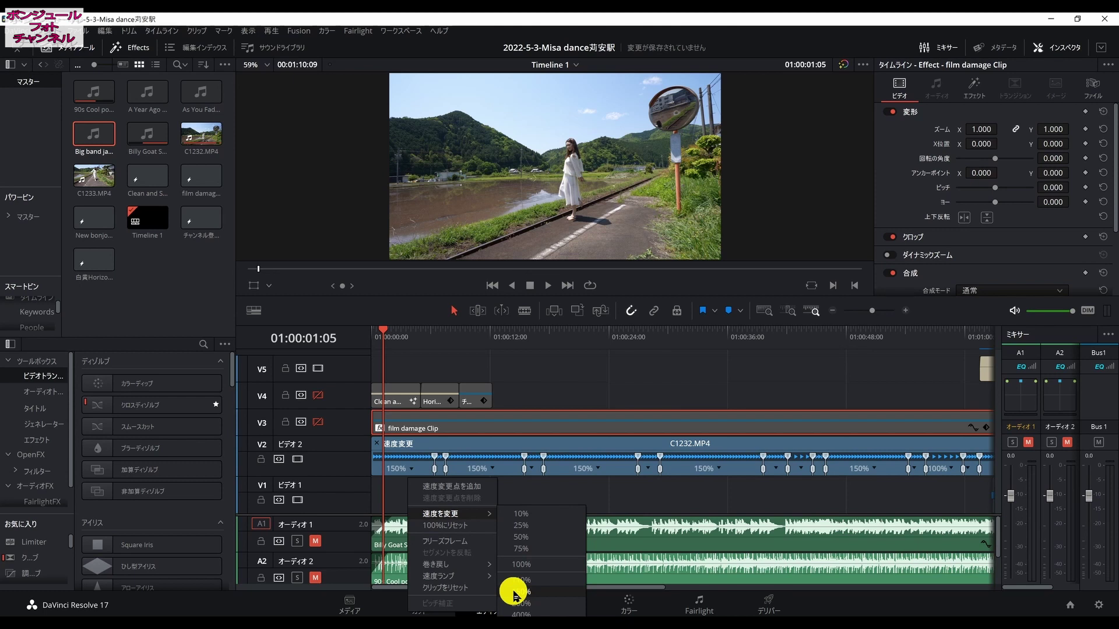
click(515, 592)
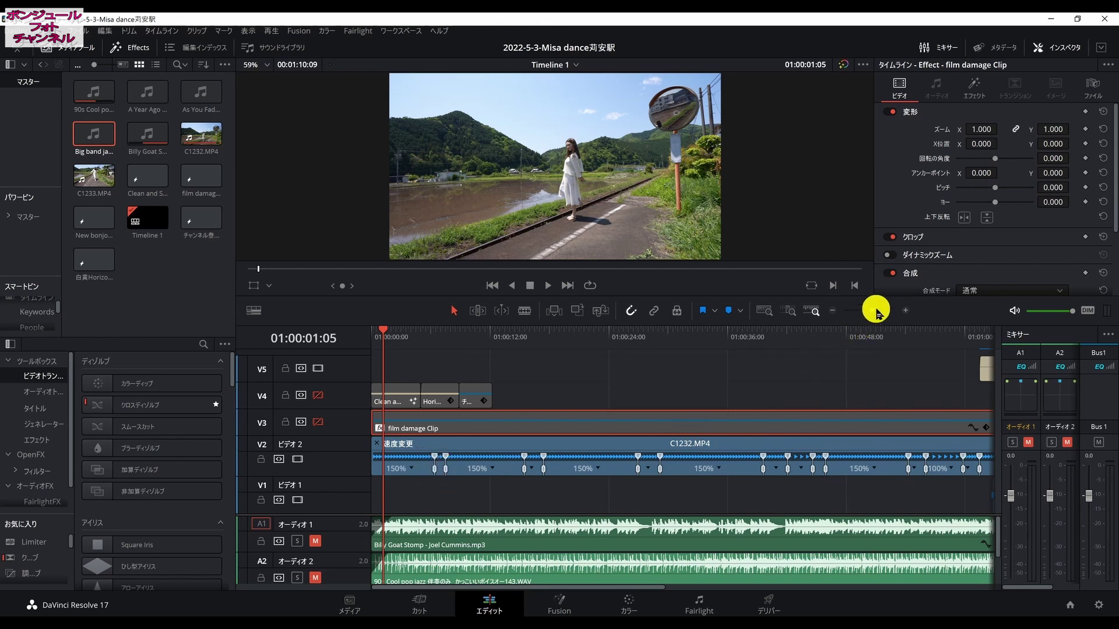
Step: Zoom into the timeline and play C1232.MP4 from its fast middle section
click(878, 313)
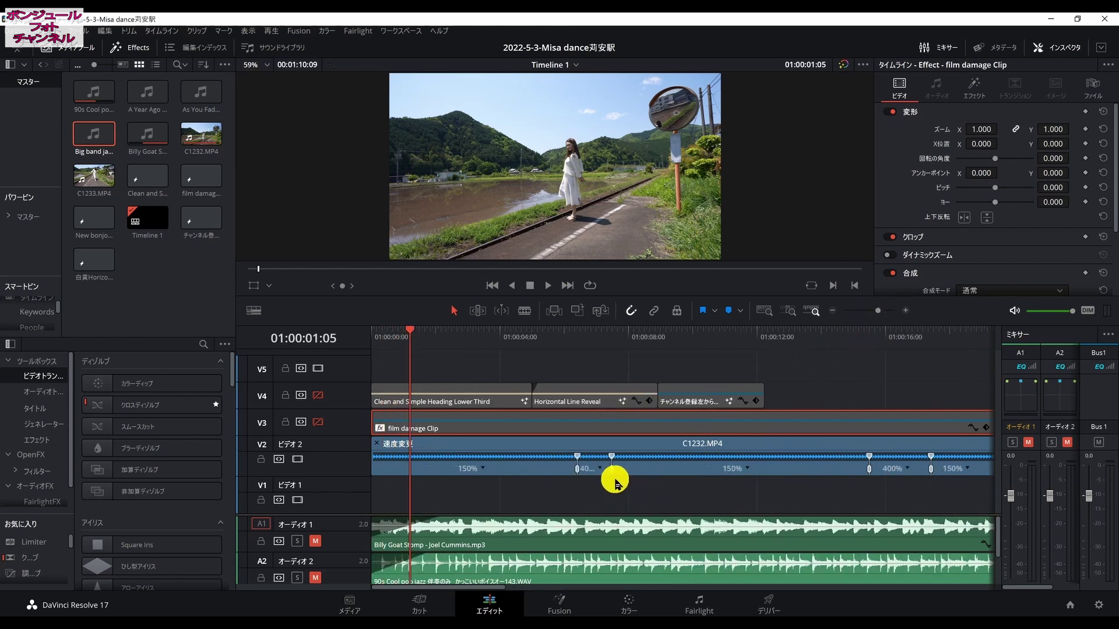
drag(881, 313, 880, 315)
click(726, 333)
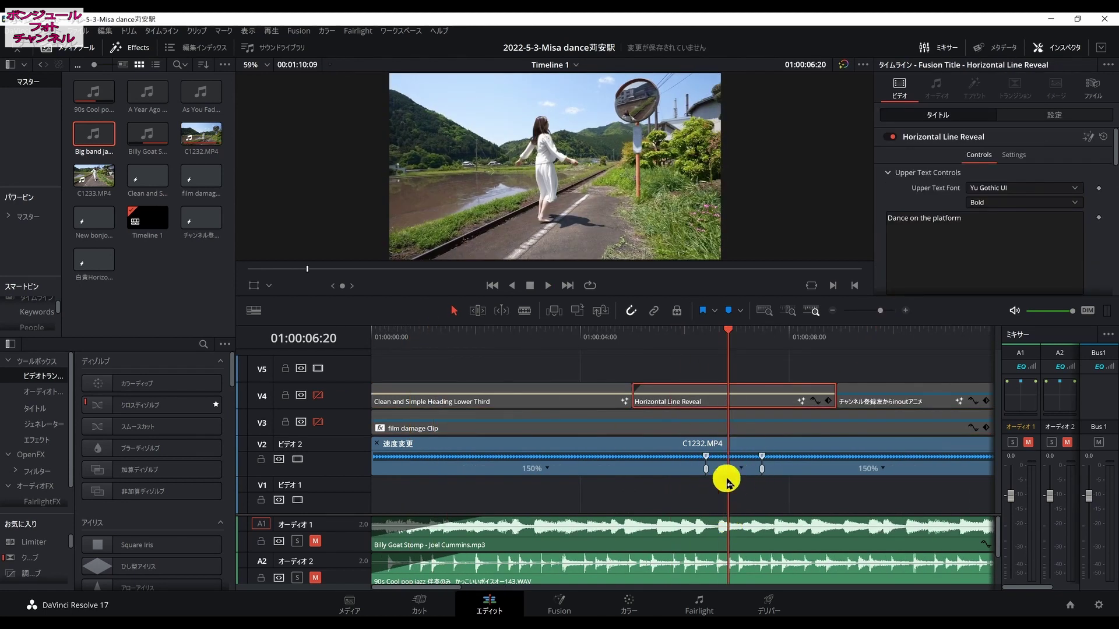
key(space)
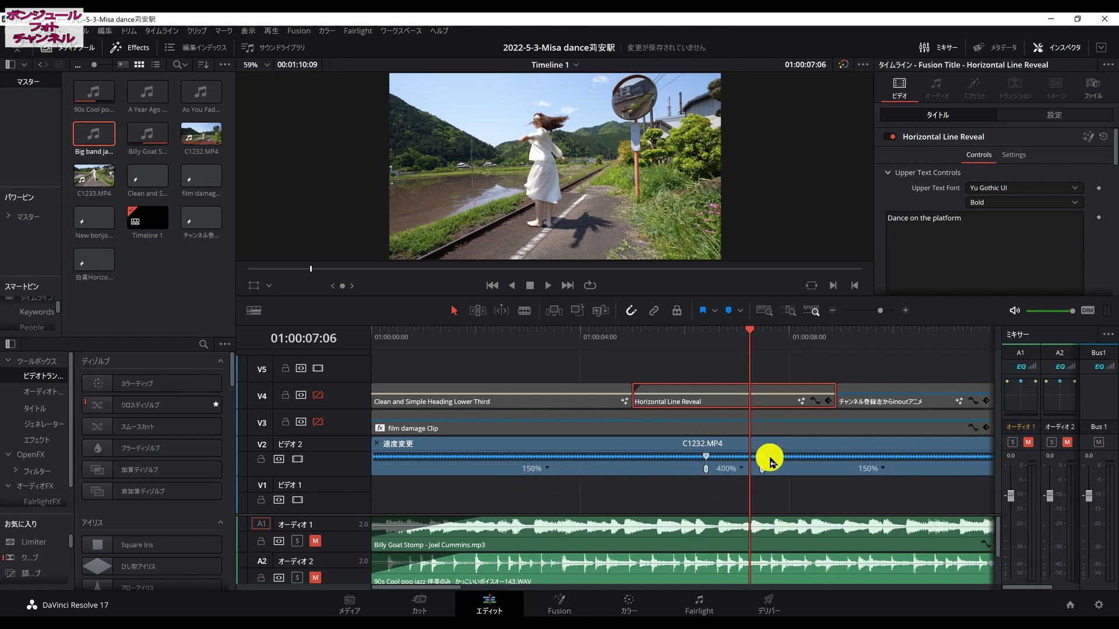
Step: Set the short middle segment of C1232.MP4 to 400% speed and preview it
click(741, 469)
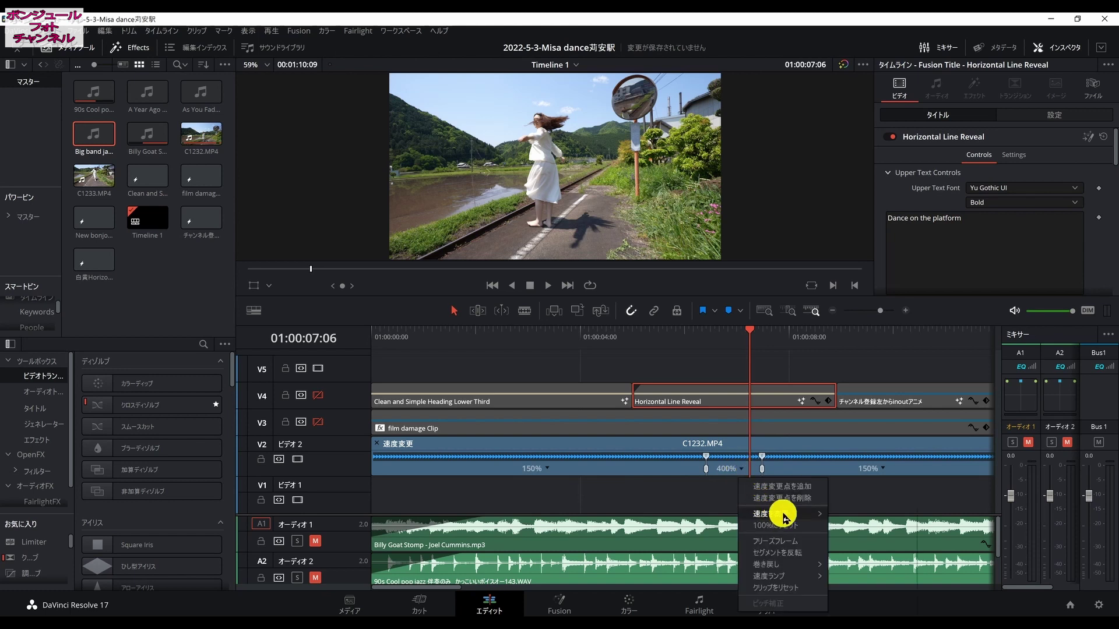
mouse_move(781, 513)
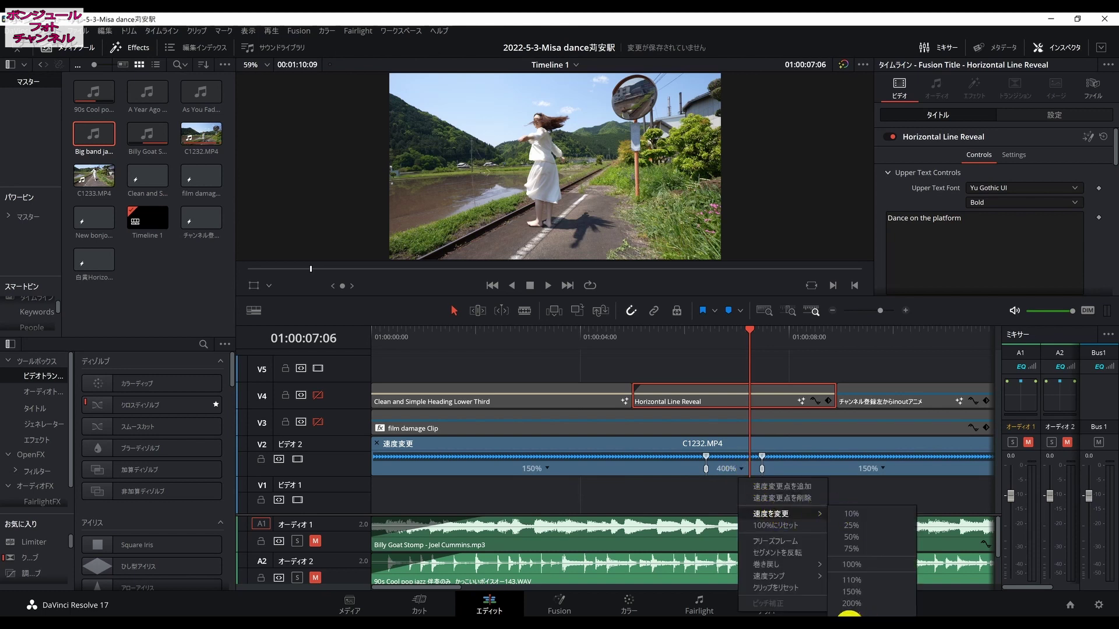
click(849, 614)
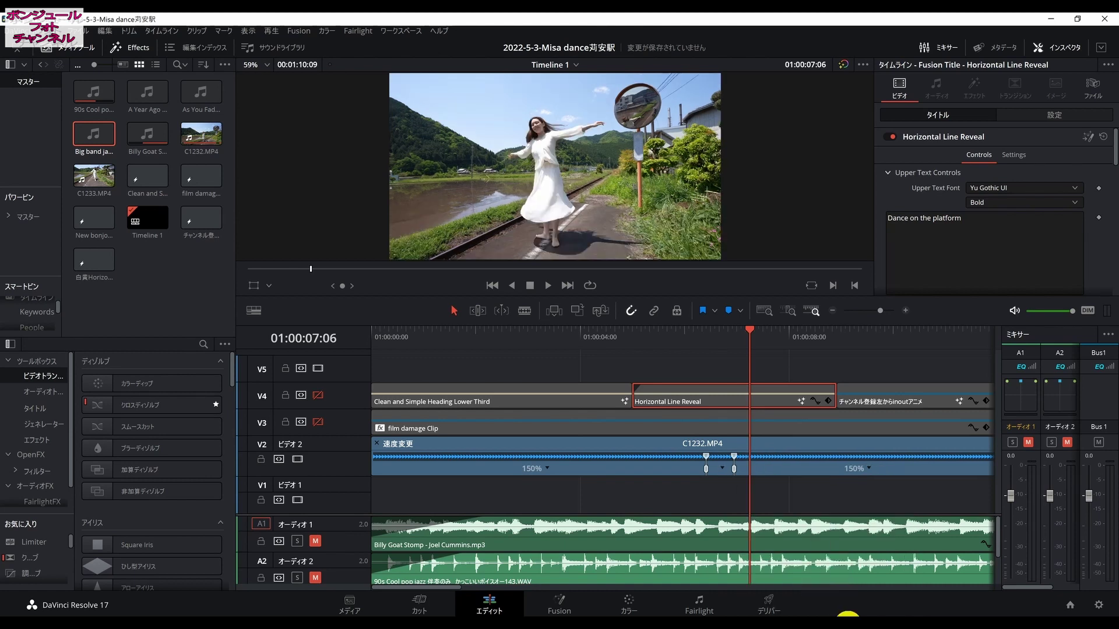
click(726, 470)
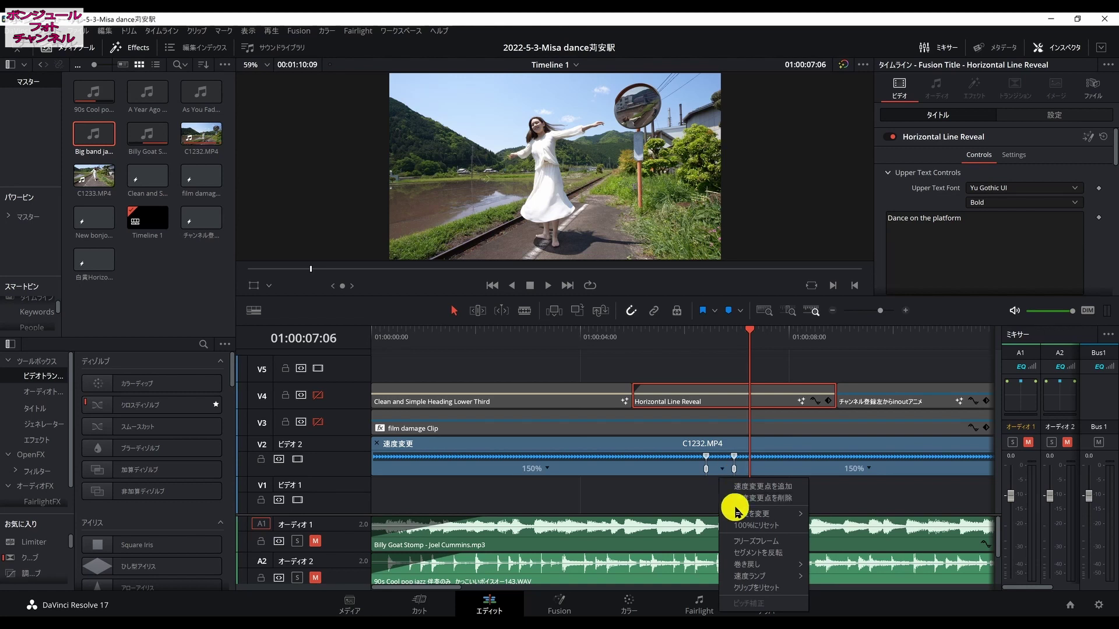
click(827, 599)
click(674, 345)
key(space)
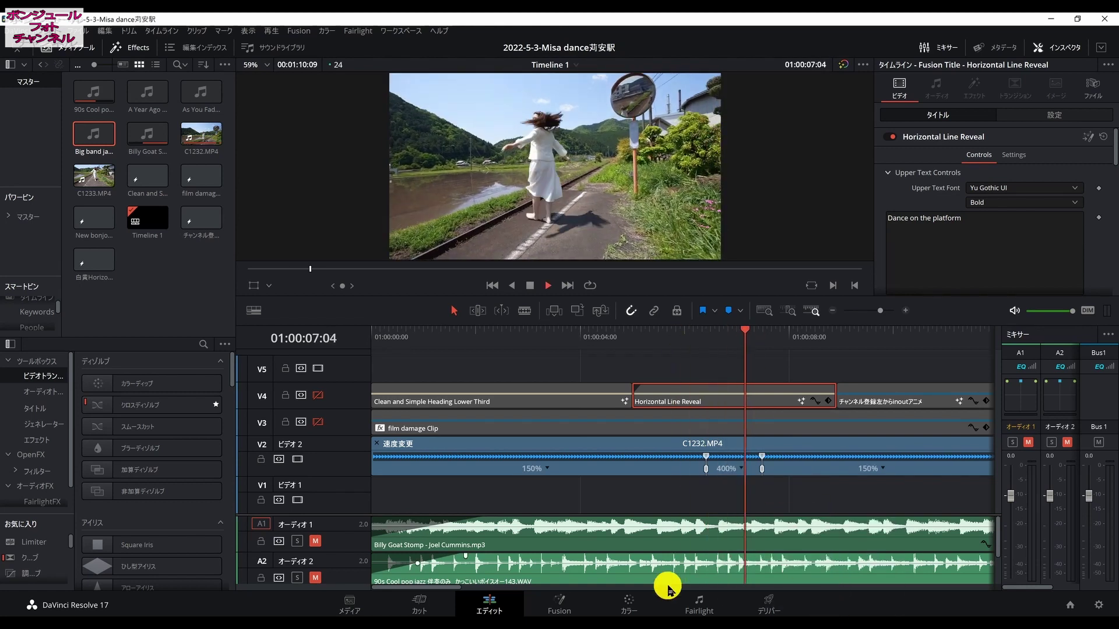
key(space)
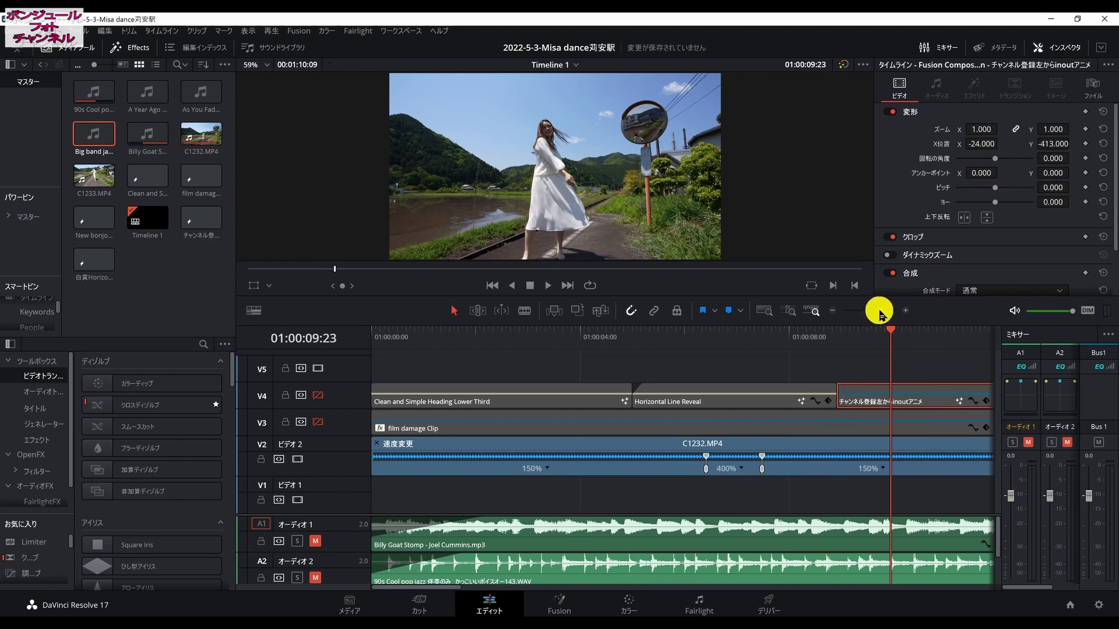
key(space)
drag(880, 311, 874, 311)
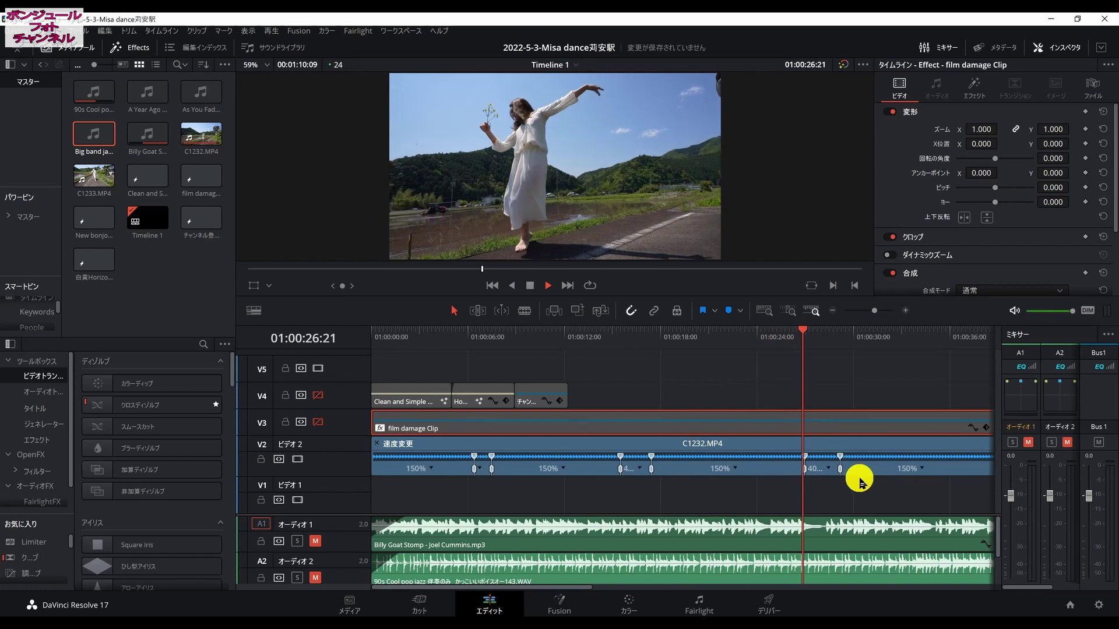
key(space)
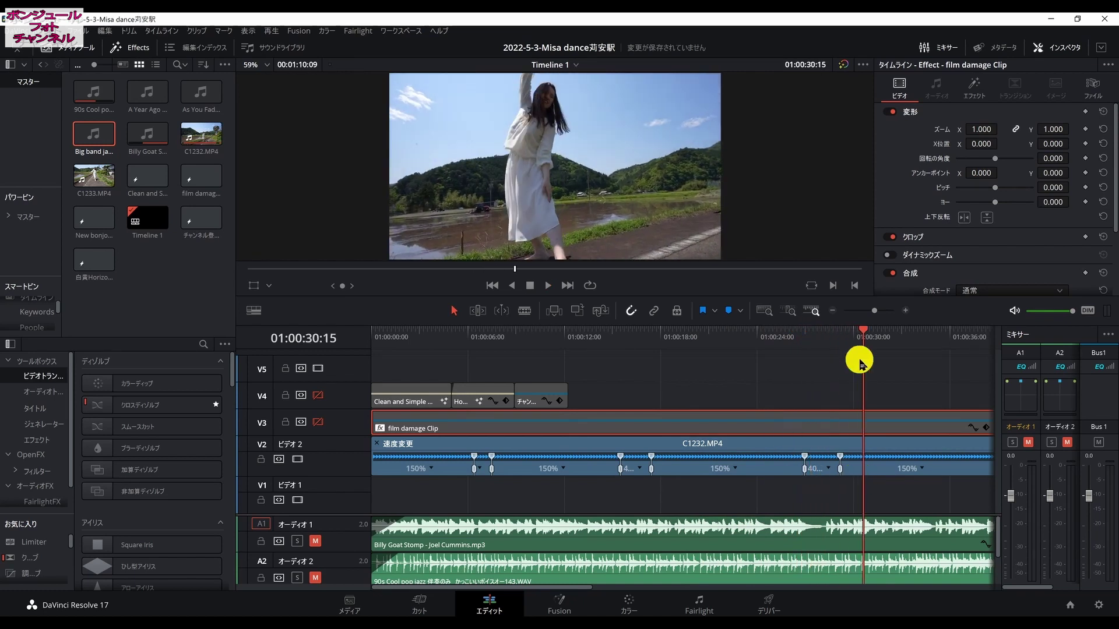
drag(861, 335, 789, 336)
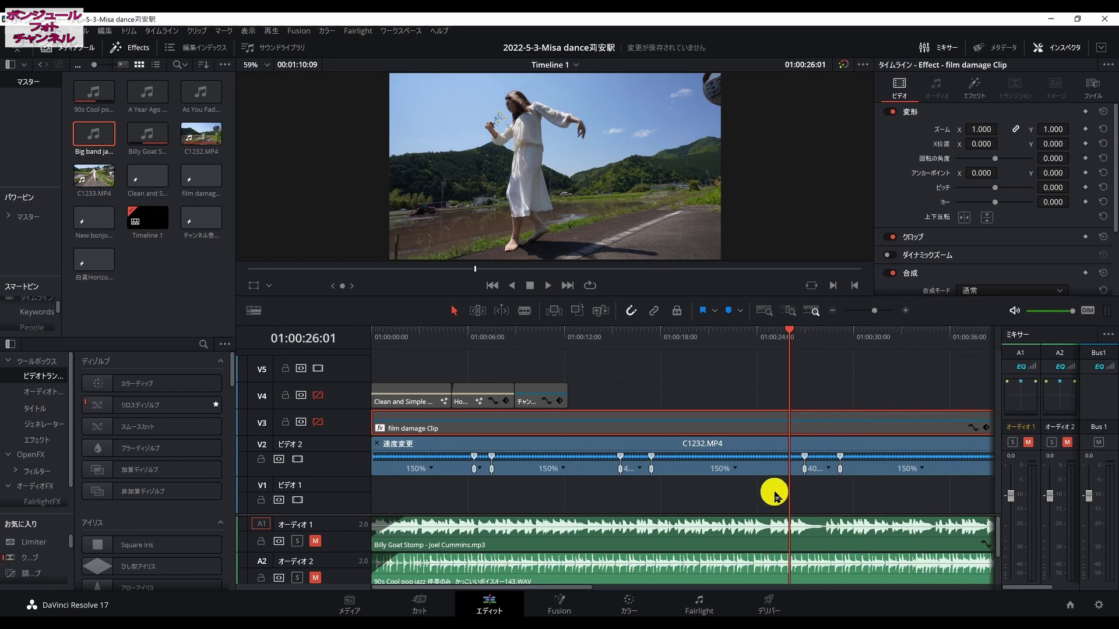
key(space)
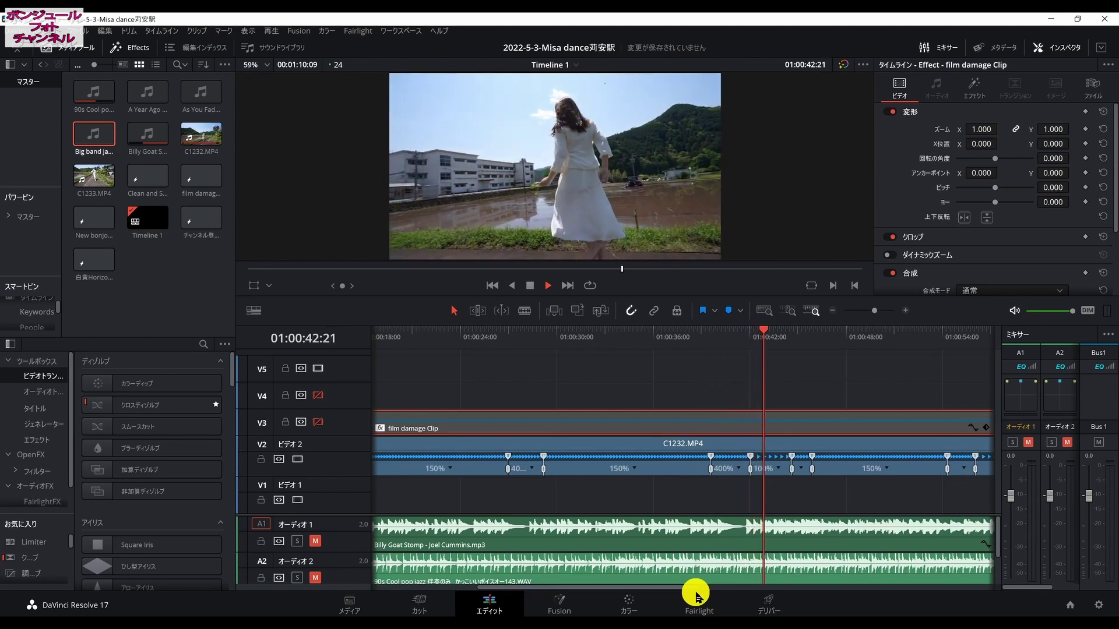
key(space)
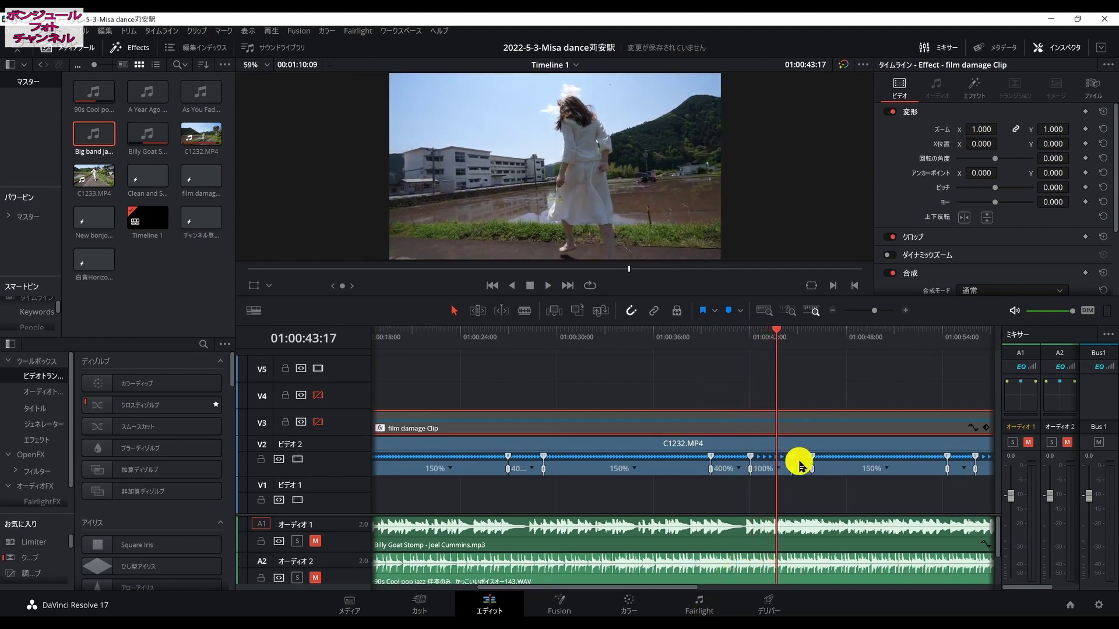
key(space)
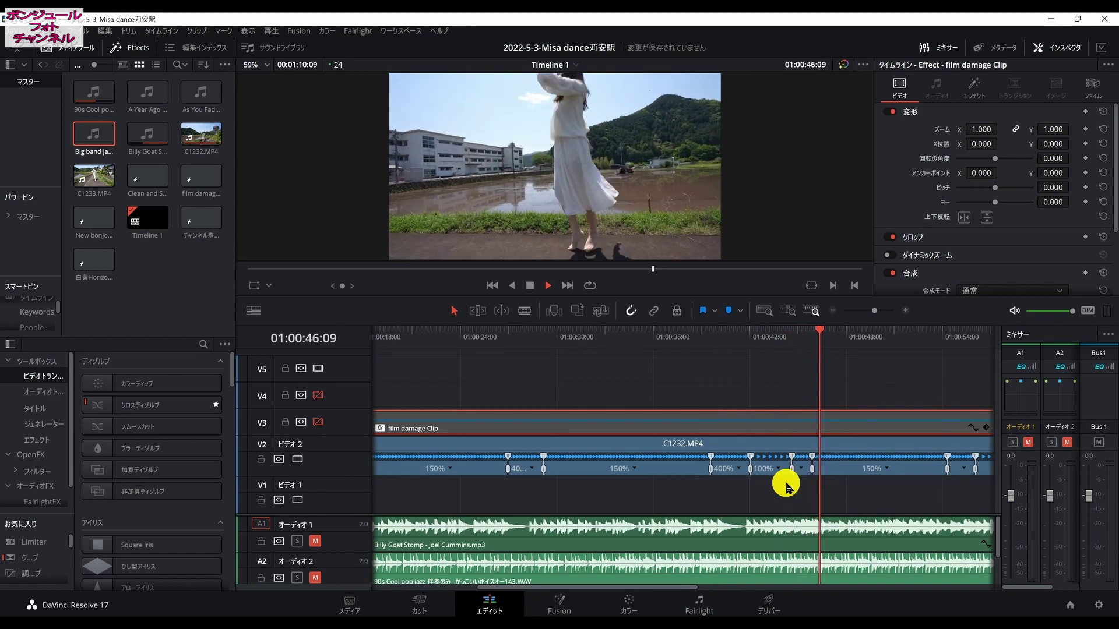
key(space)
key(j)
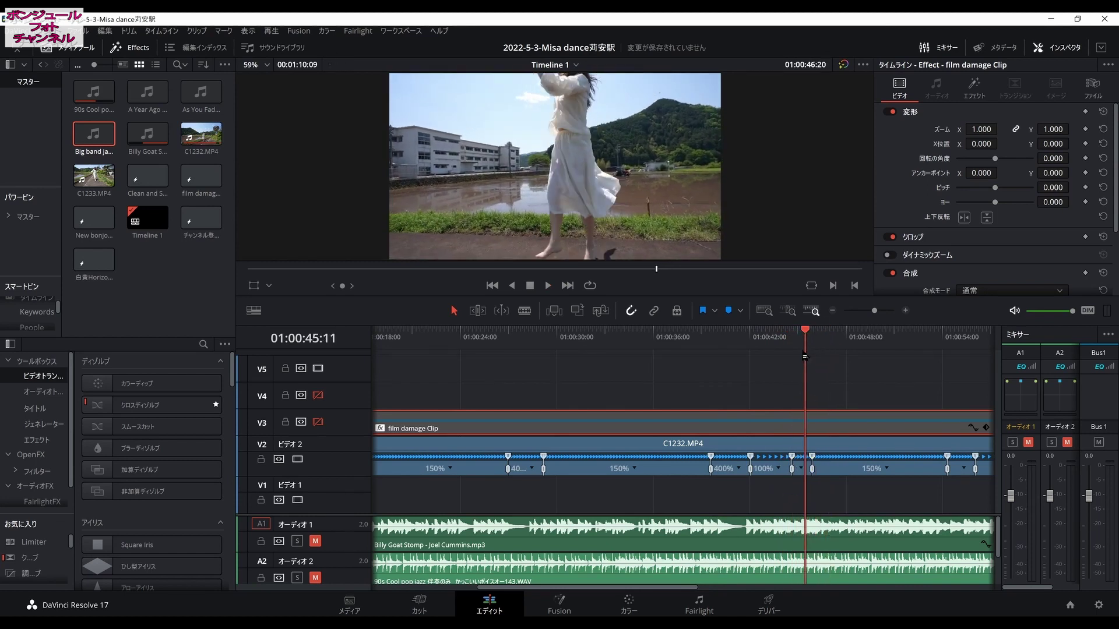
click(878, 311)
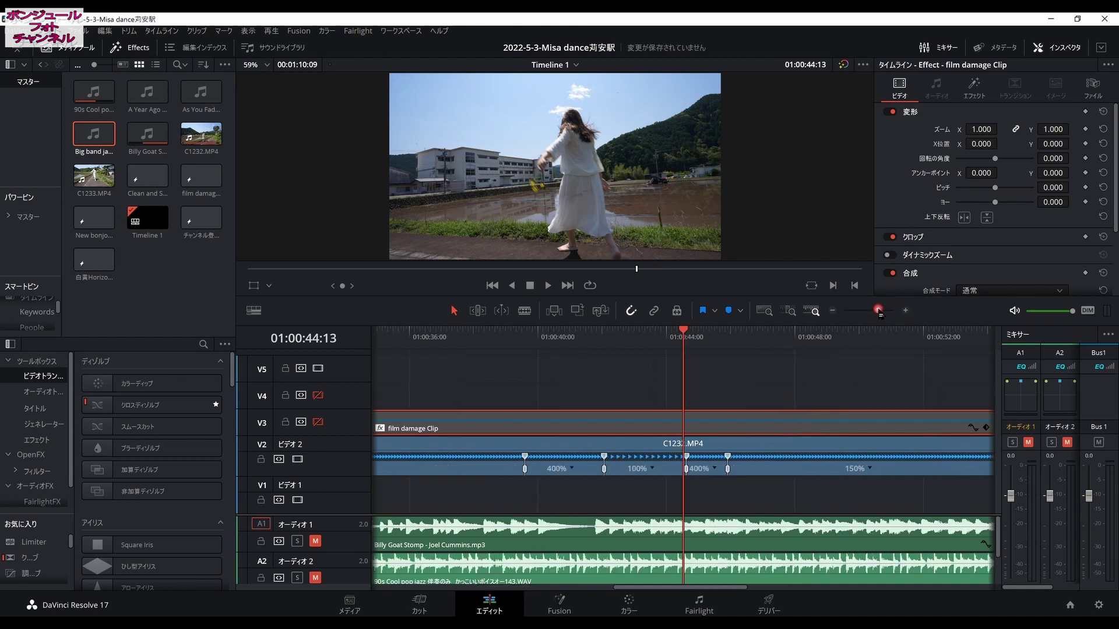
key(space)
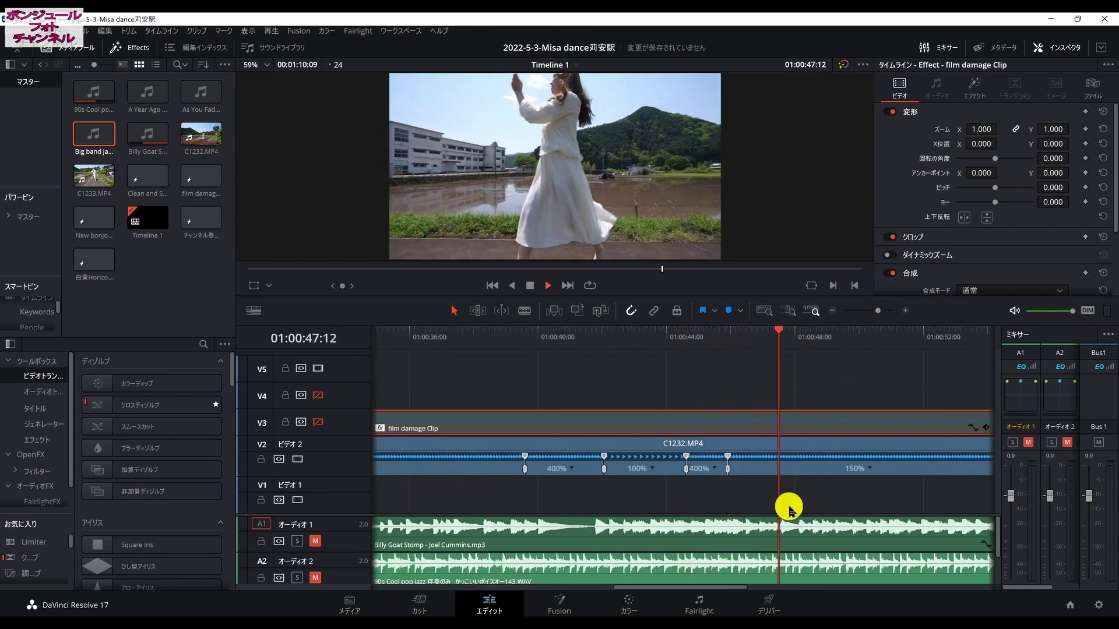
key(space)
drag(724, 587, 774, 587)
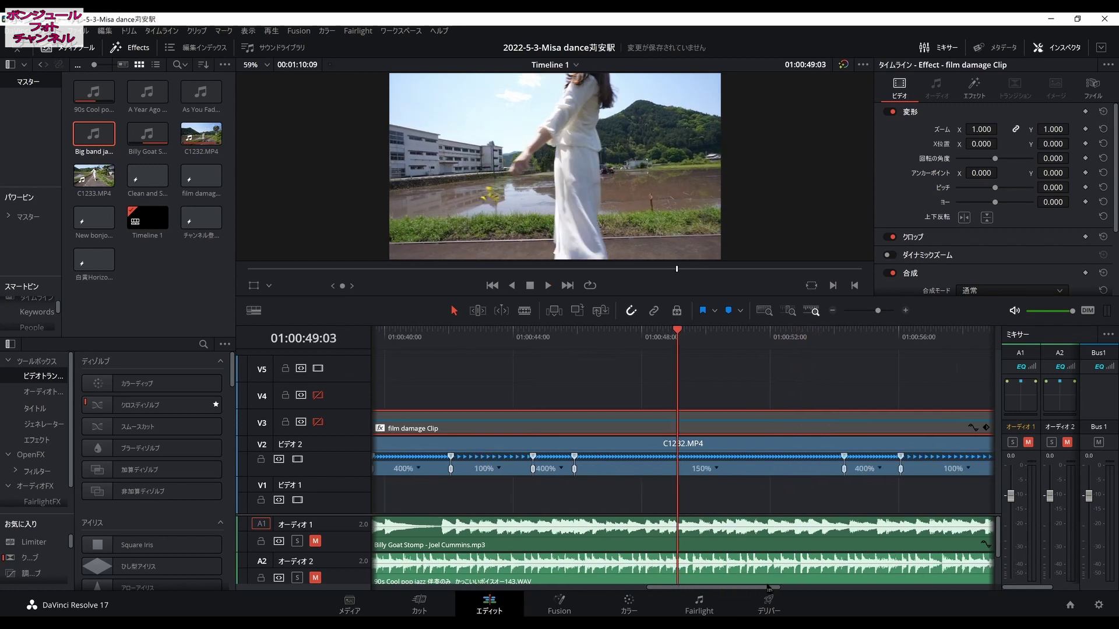
key(l)
key(l)
key(l)
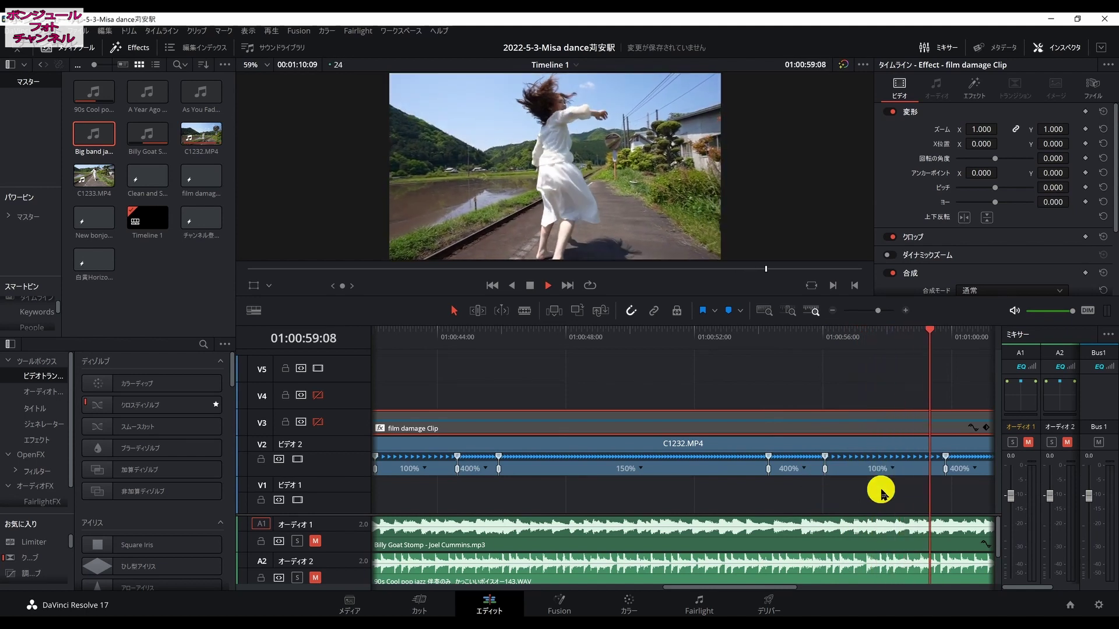
click(527, 358)
key(space)
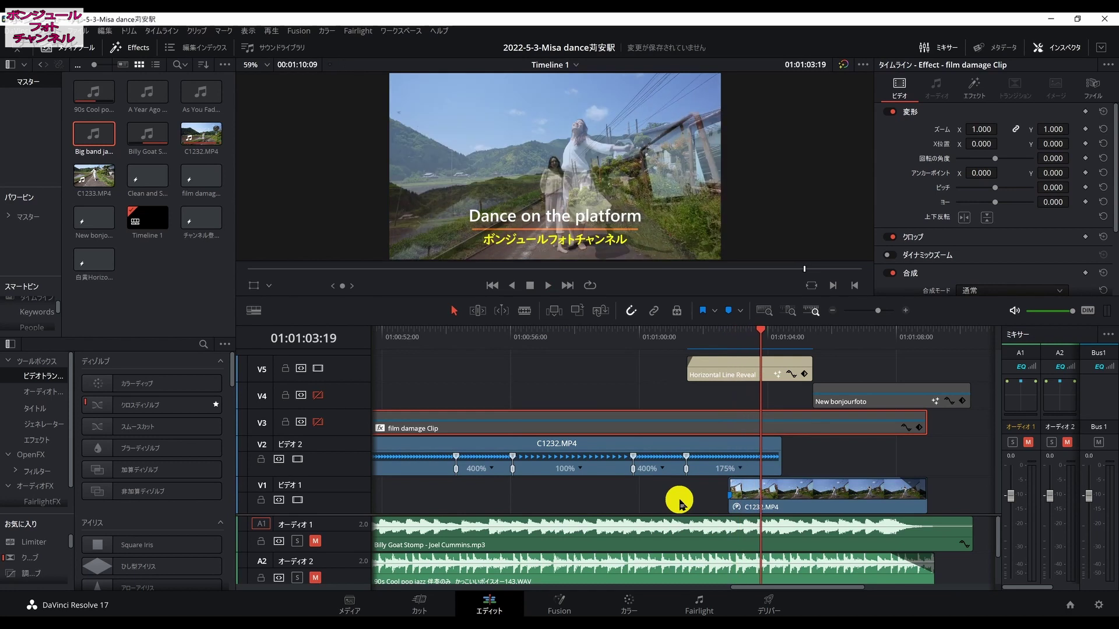
Step: Return the cut C1232.MP4 clip to Video 1 after the speed-ramped clip
key(space)
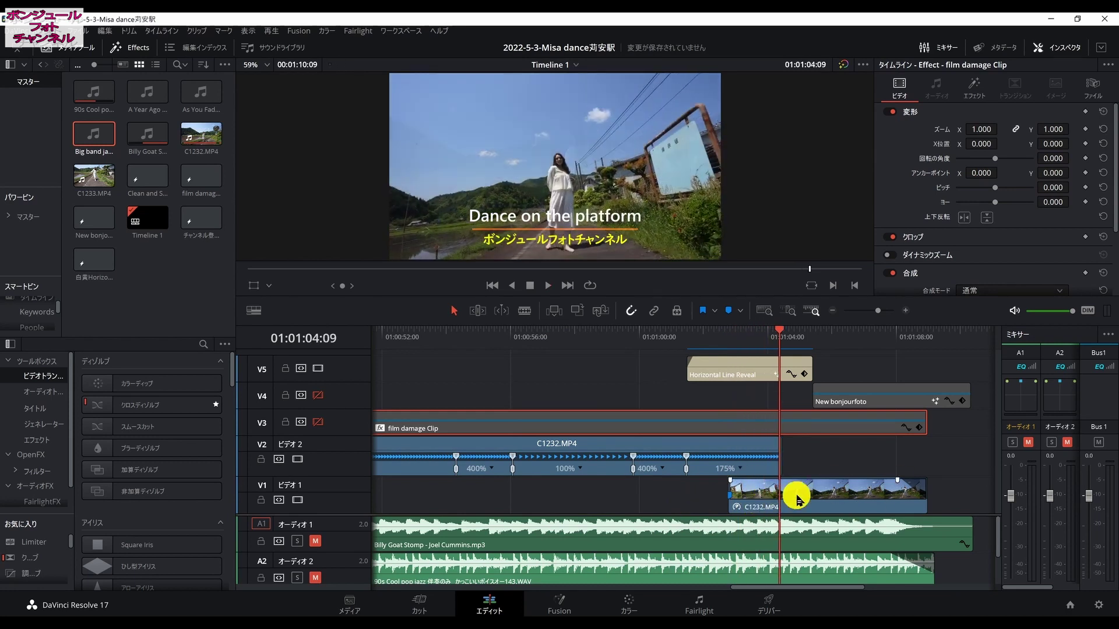
mouse_move(746, 503)
mouse_down()
mouse_move(819, 471)
mouse_move(779, 511)
mouse_up()
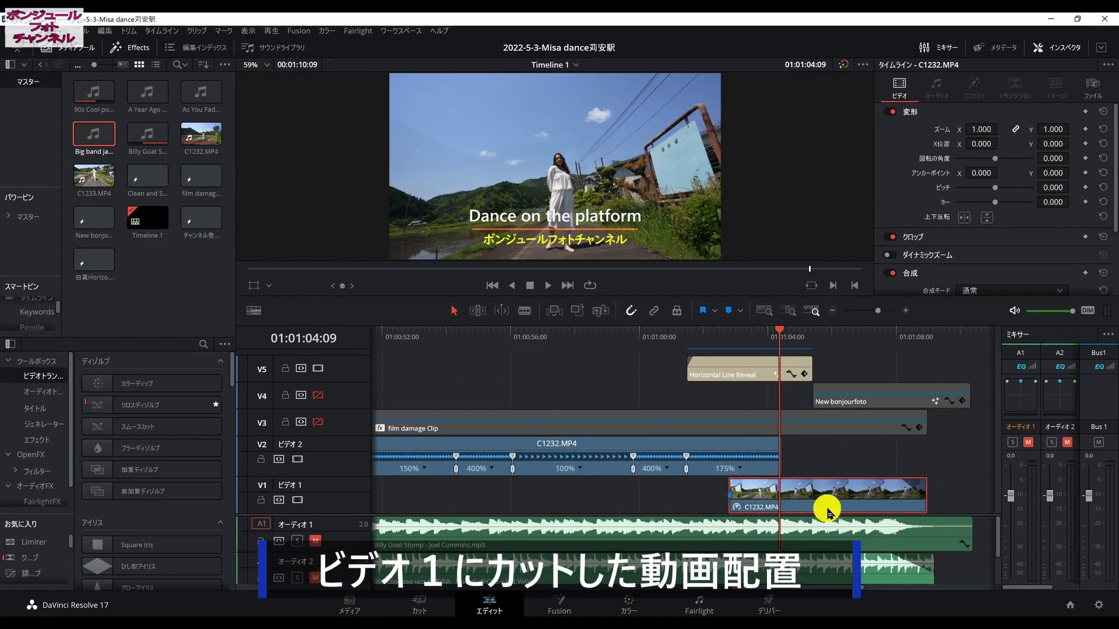
key(Up)
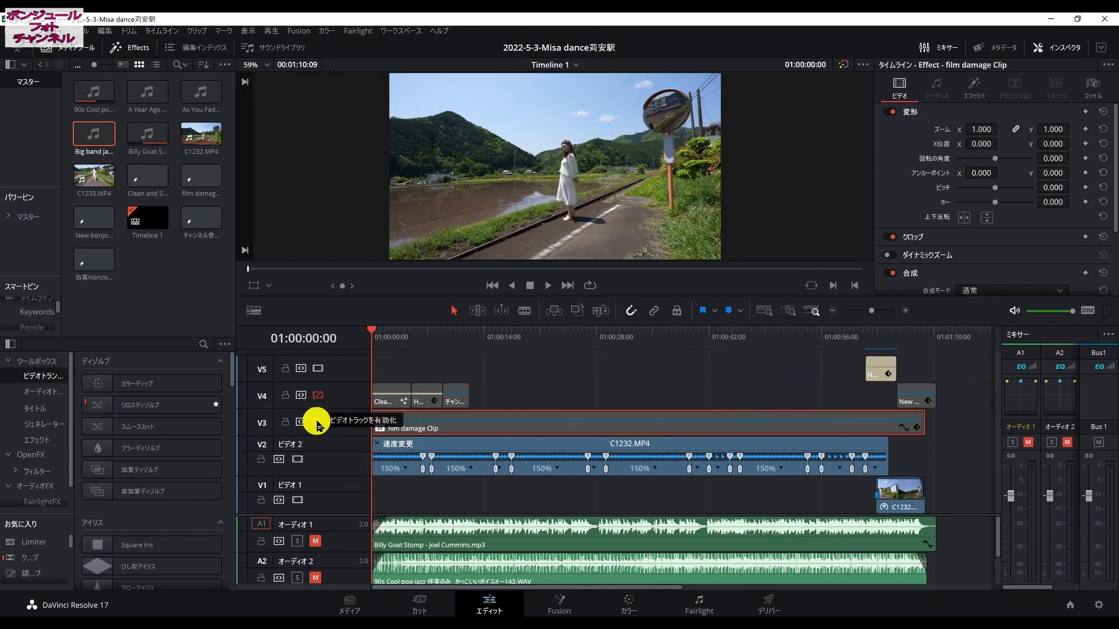
Step: Enable Video 3 and place a trial adjustment clip on Video 4 near 10 seconds
click(317, 422)
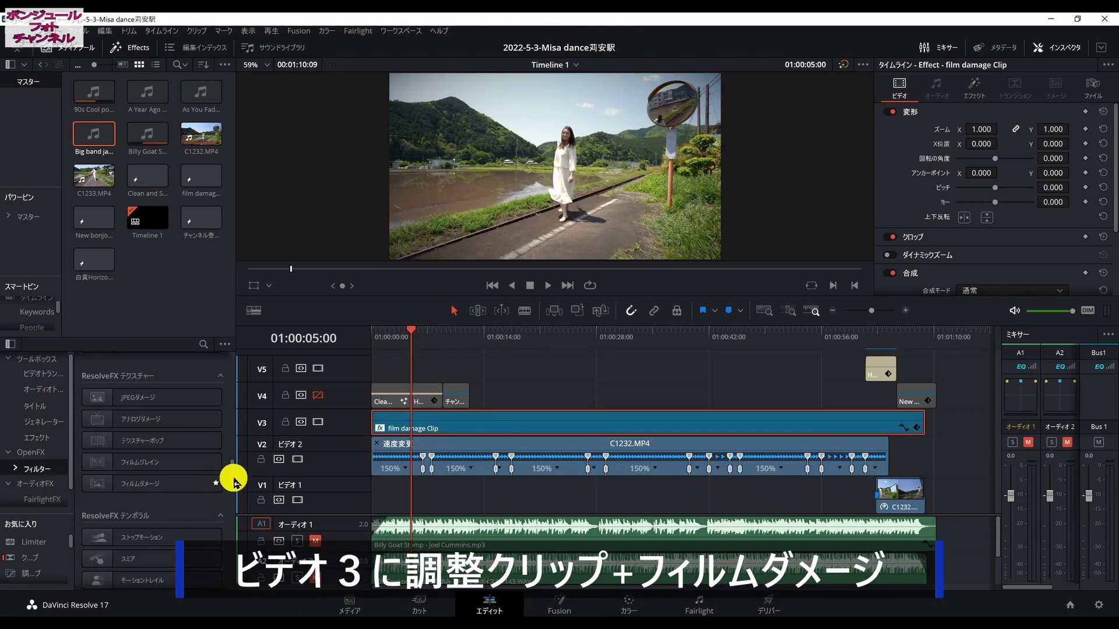
click(36, 437)
click(114, 402)
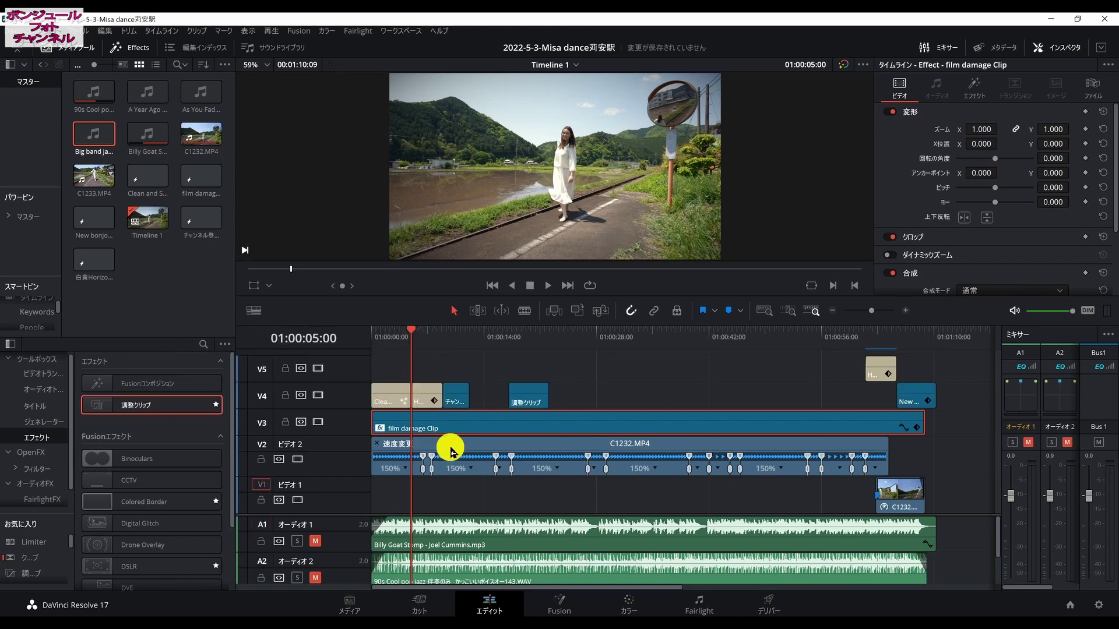
drag(214, 389, 526, 397)
Step: Delete the trial adjustment clip and extend the film damage clip to the timeline's end
click(526, 397)
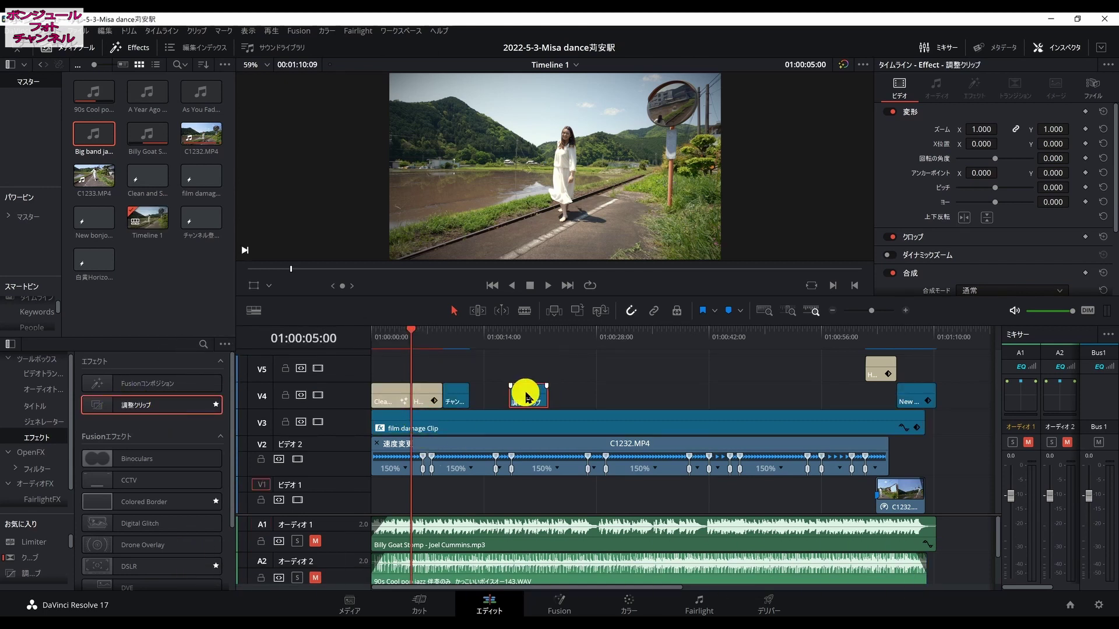
right_click(526, 397)
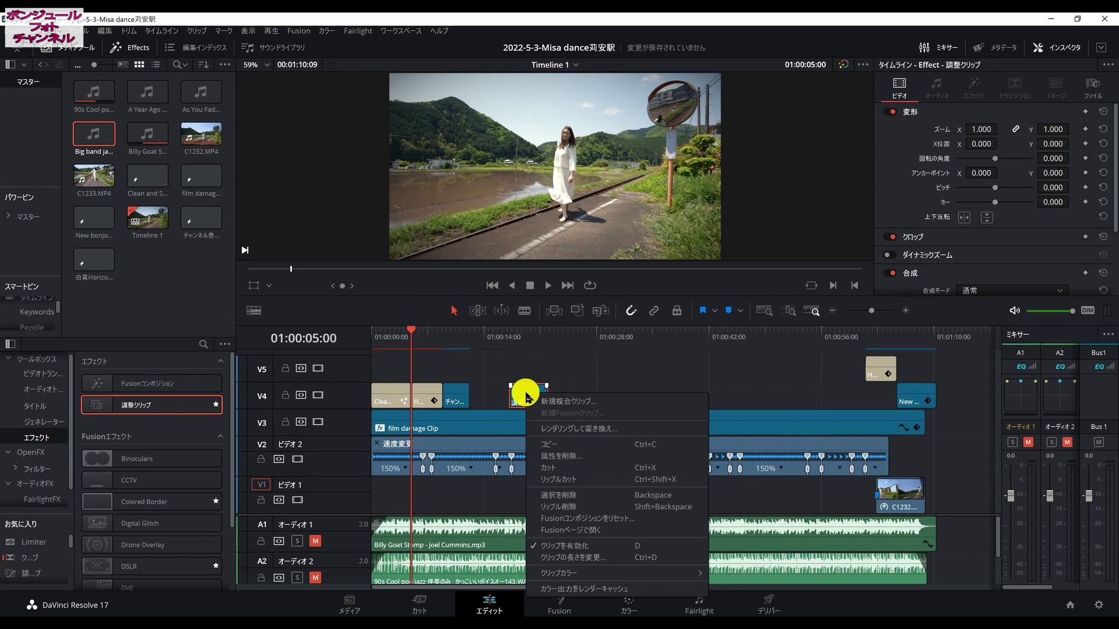
click(554, 492)
click(365, 341)
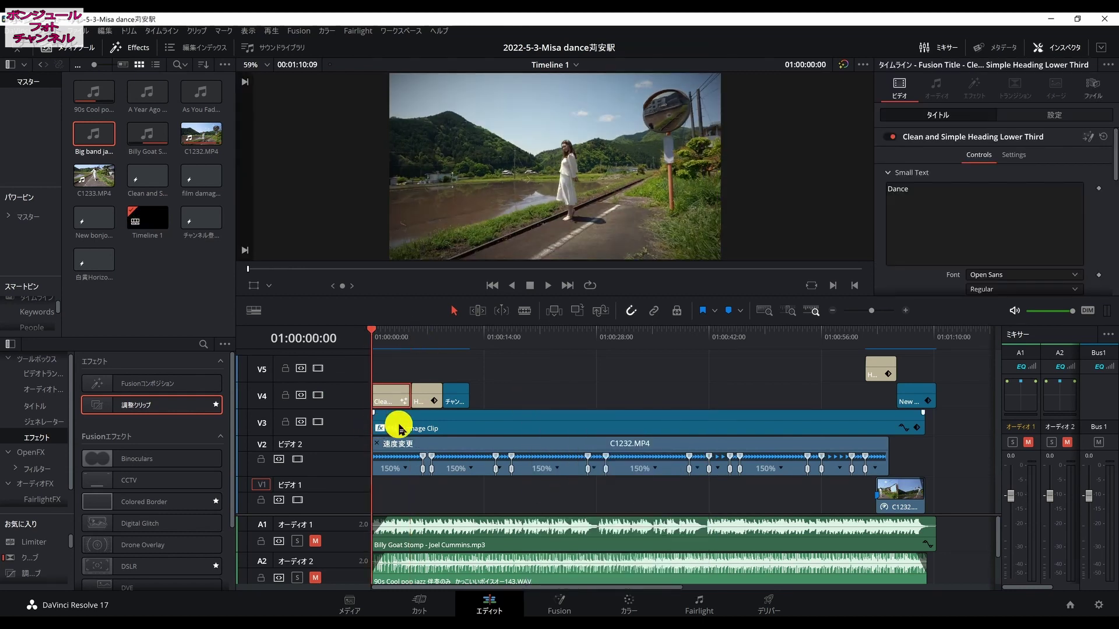
click(922, 425)
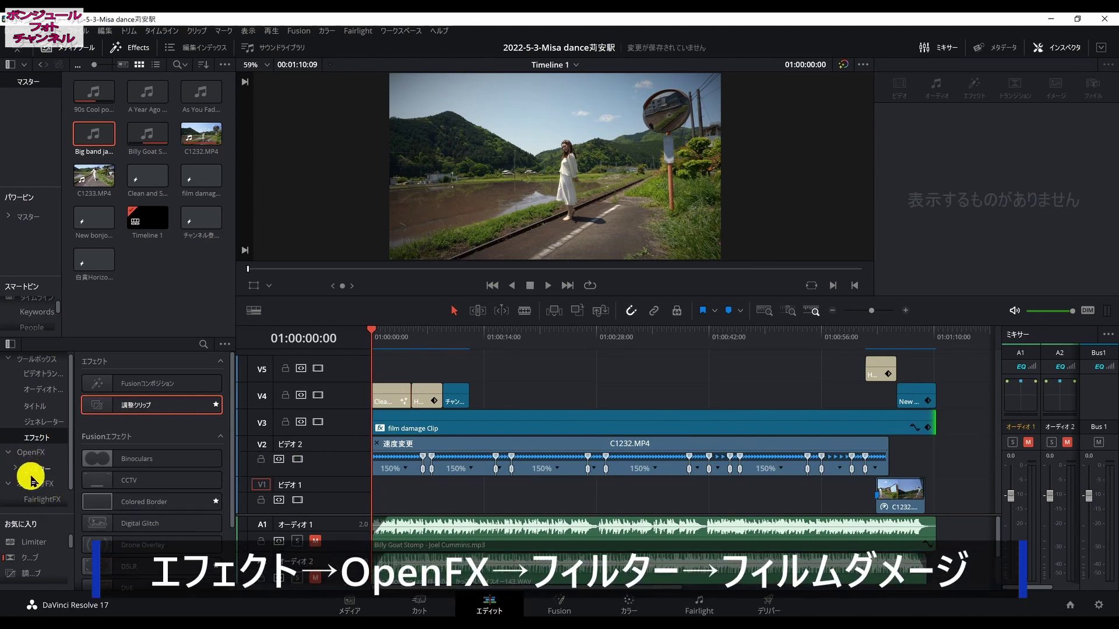
Step: List the OpenFX filters down to Film Damage and select the film damage clip on Video 3
click(32, 470)
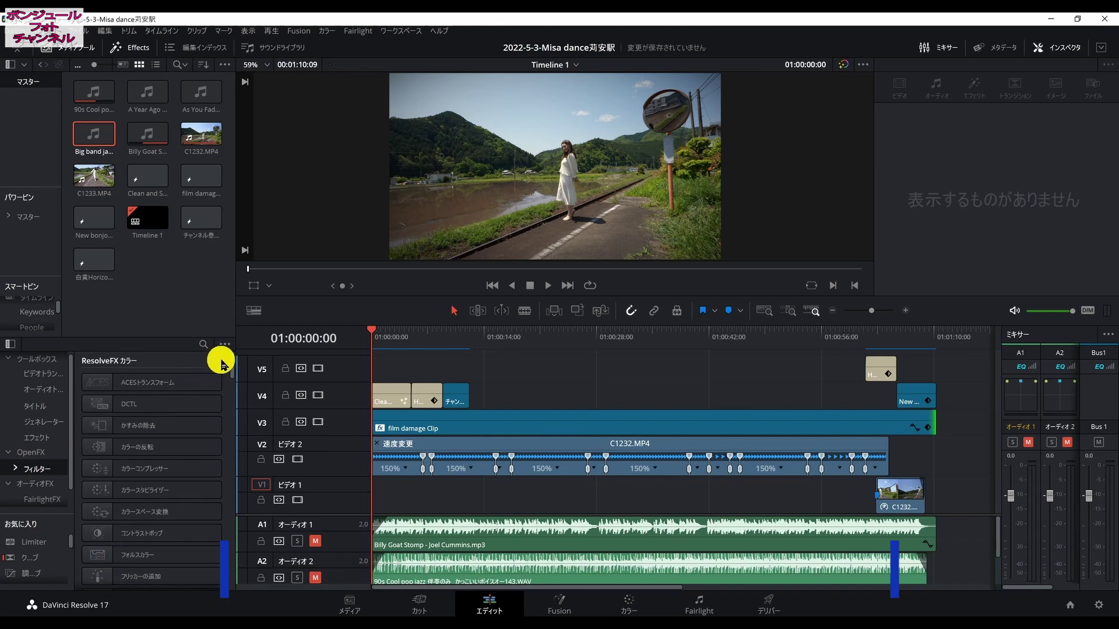
scroll(130, 429, down, 10)
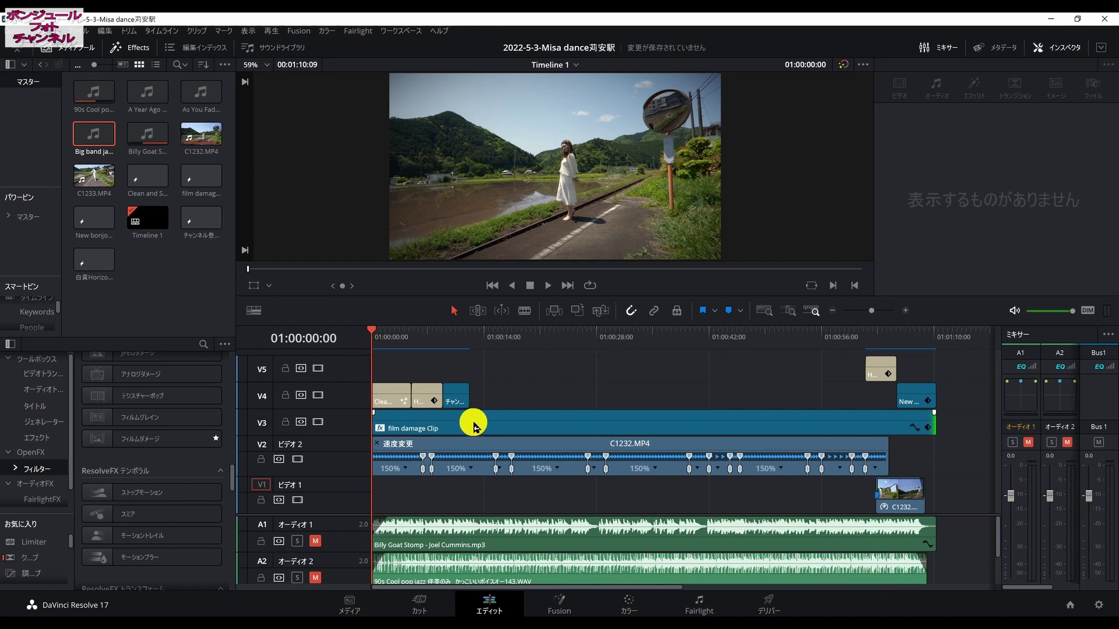
click(568, 431)
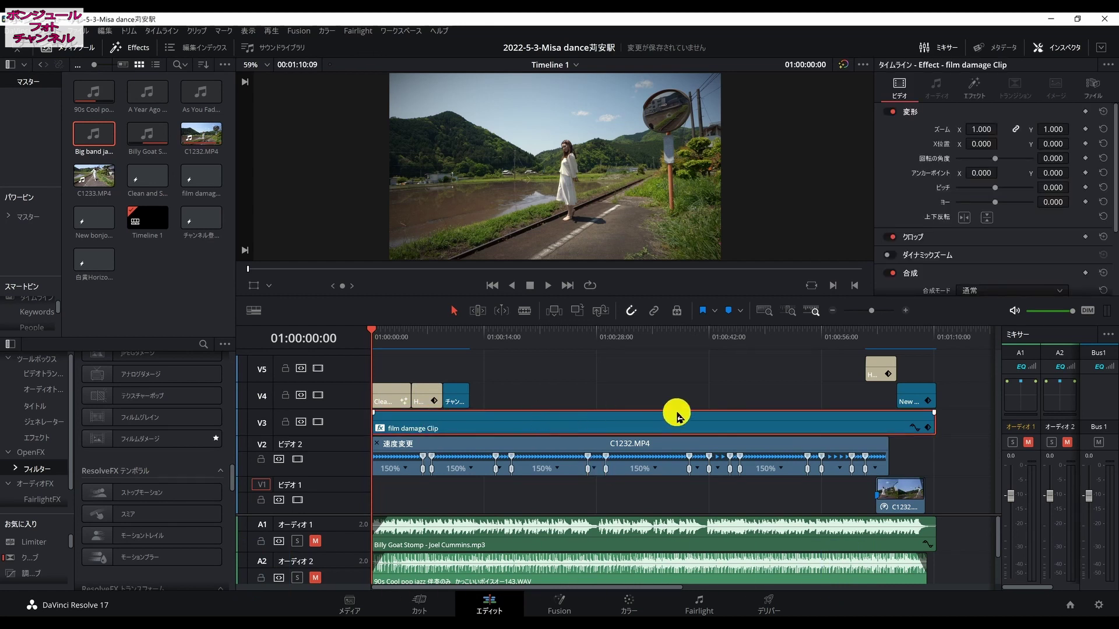
Step: Review the Film Damage parameters: film blur 0.055, density 0.097, tint -0.100
click(974, 88)
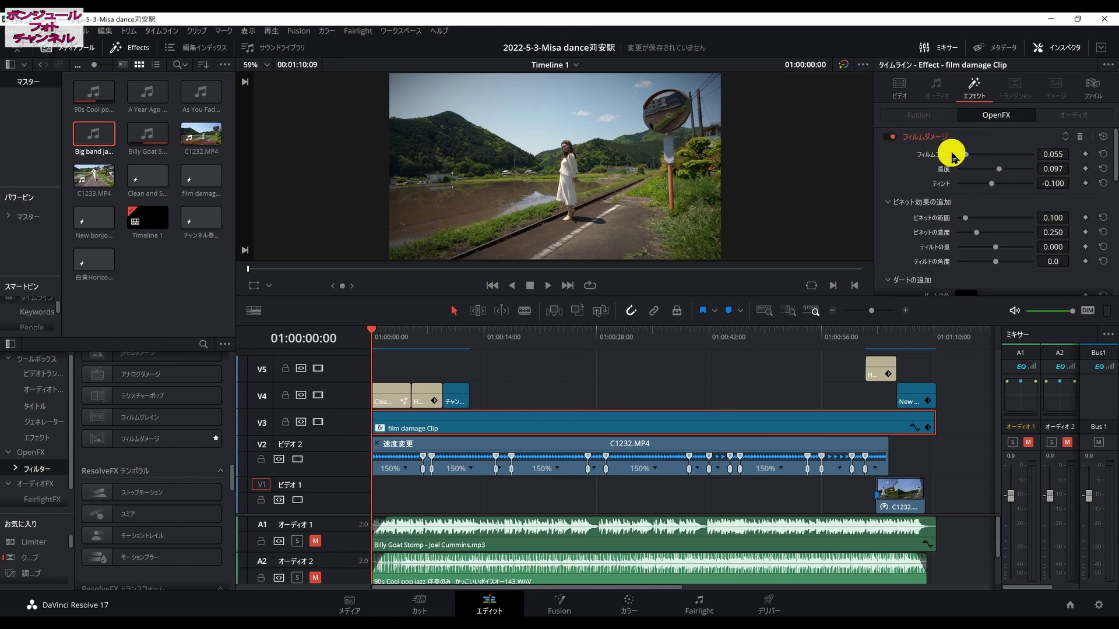
scroll(993, 233, down, 1)
scroll(997, 210, down, 2)
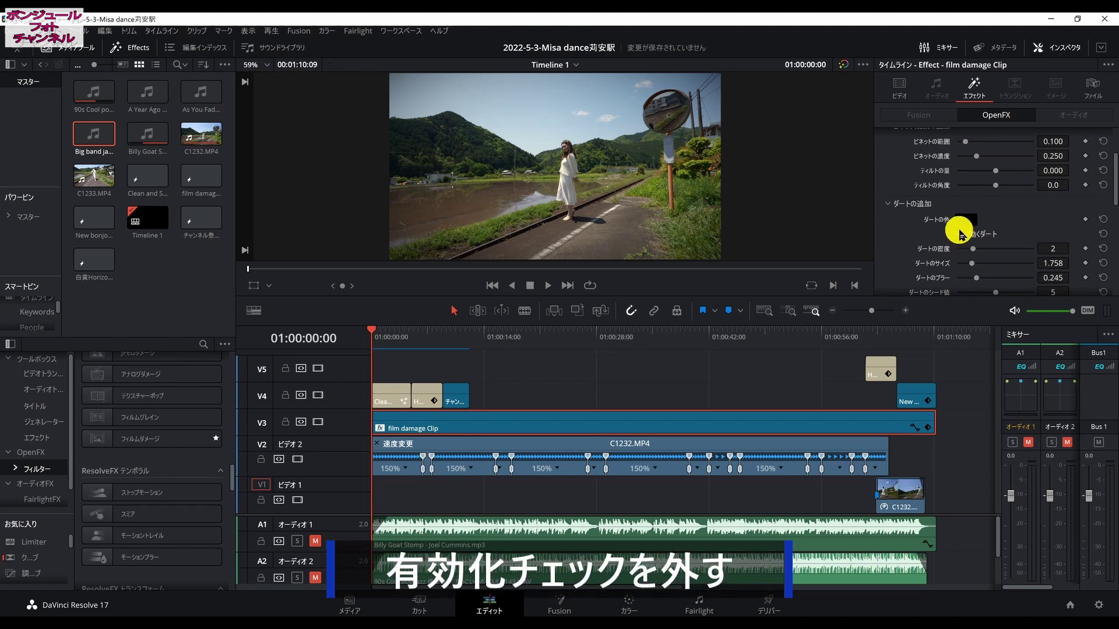
scroll(967, 233, down, 3)
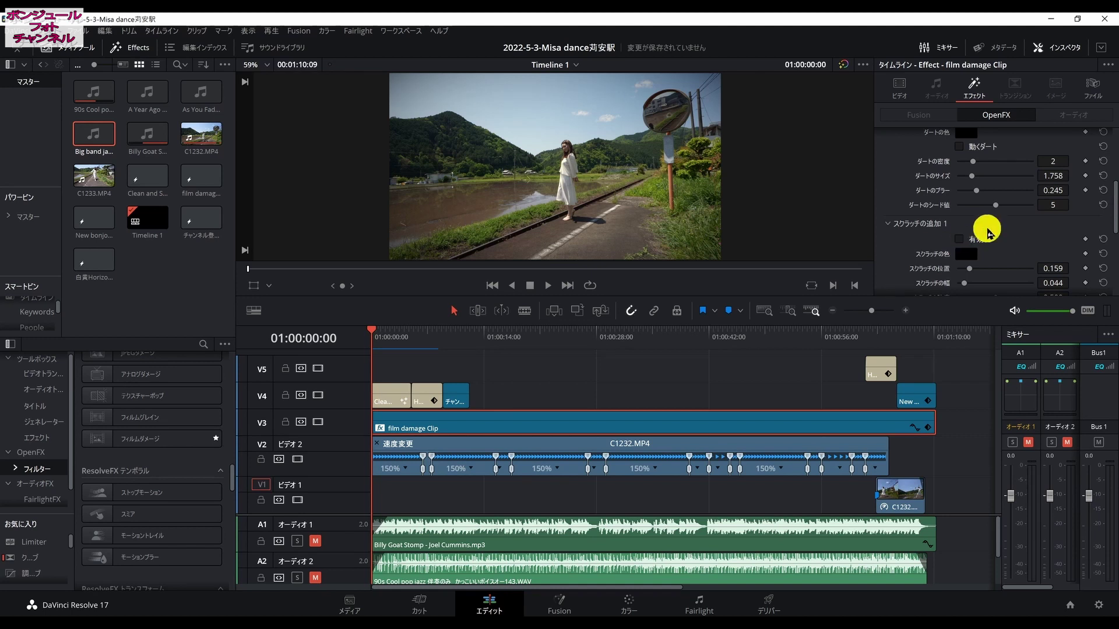
drag(1114, 207, 1114, 154)
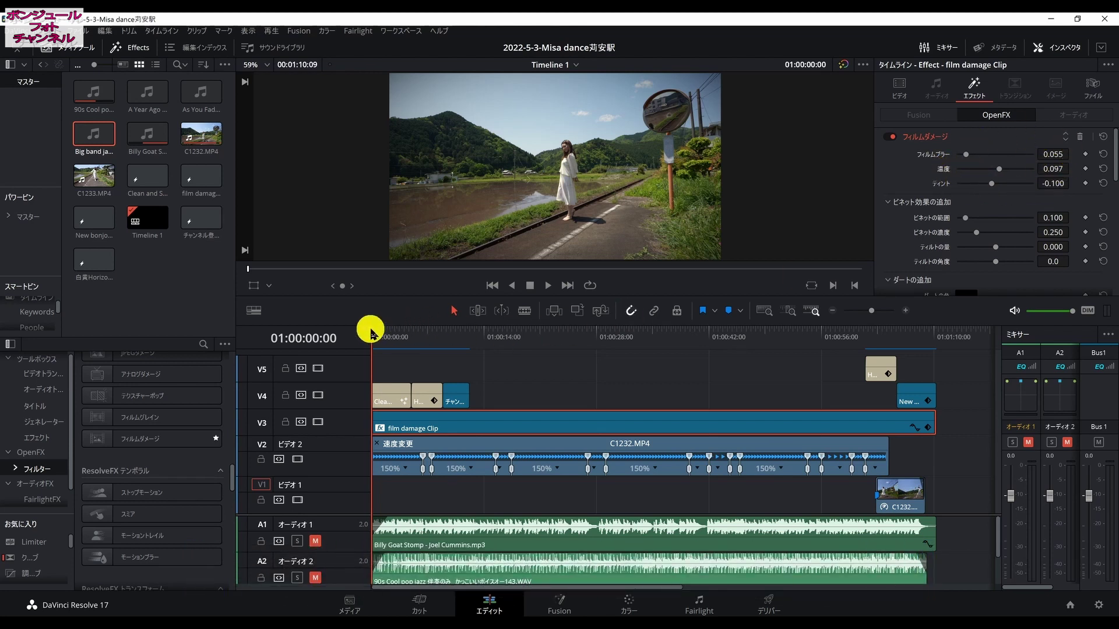
Step: Raise the film damage density to 0.250 and save the project
drag(371, 334, 469, 334)
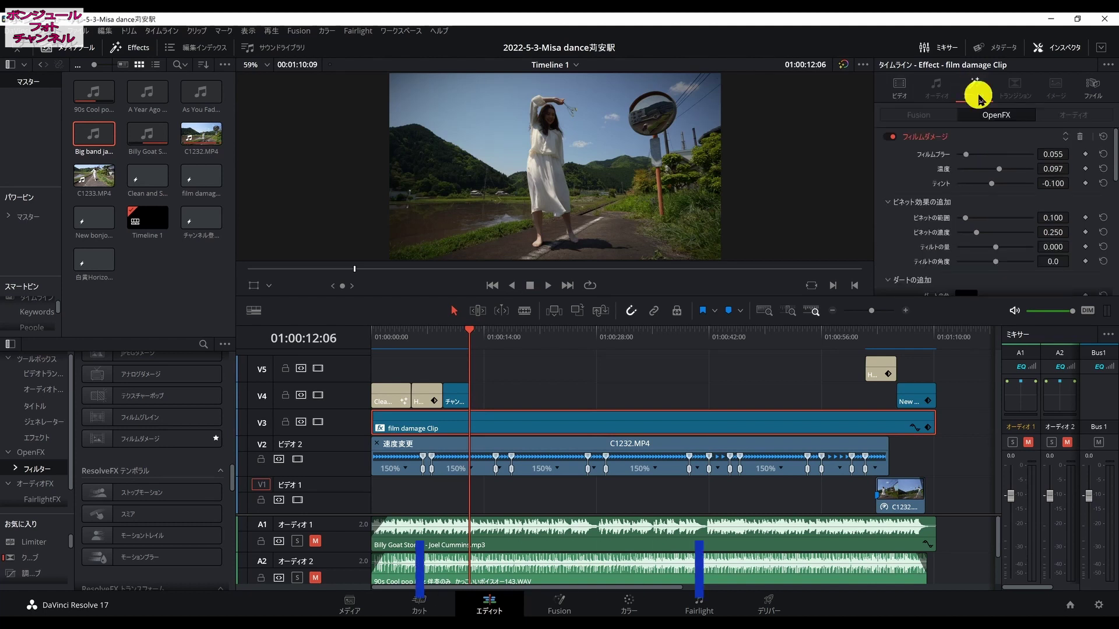
drag(999, 168, 1000, 169)
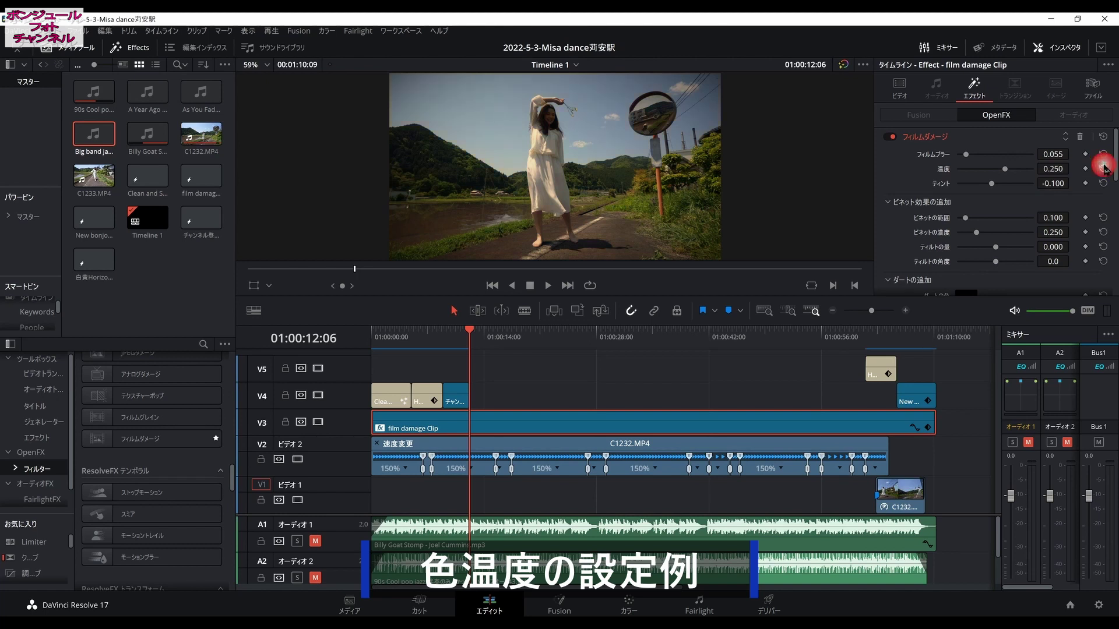
key(ctrl+s)
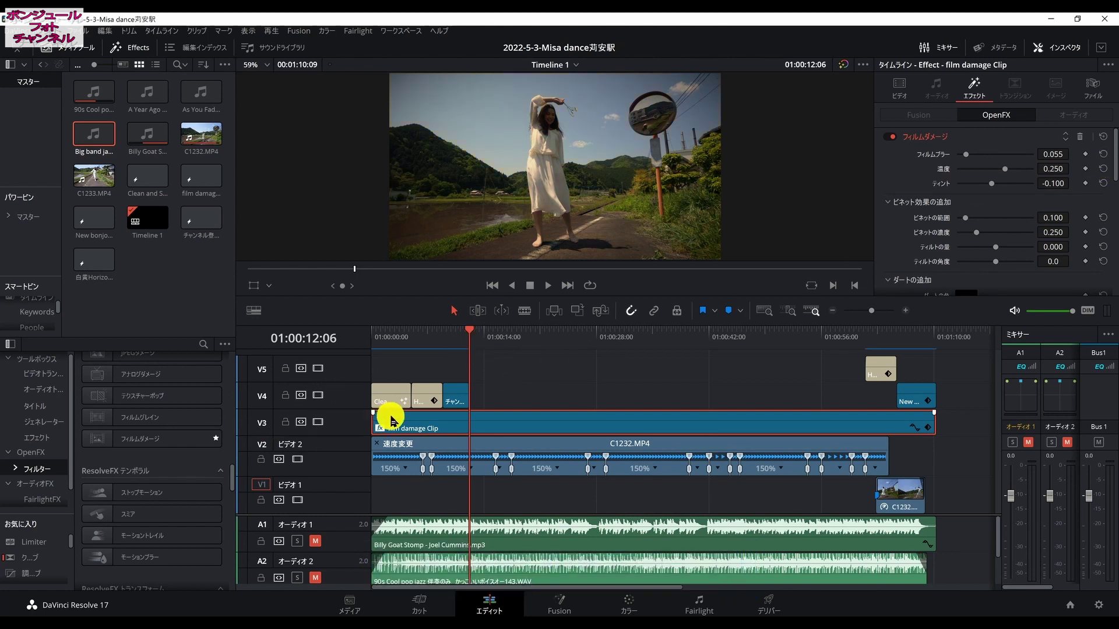
Step: Preview the timeline with Video 4 off and then on, then list the title presets
drag(460, 336, 374, 336)
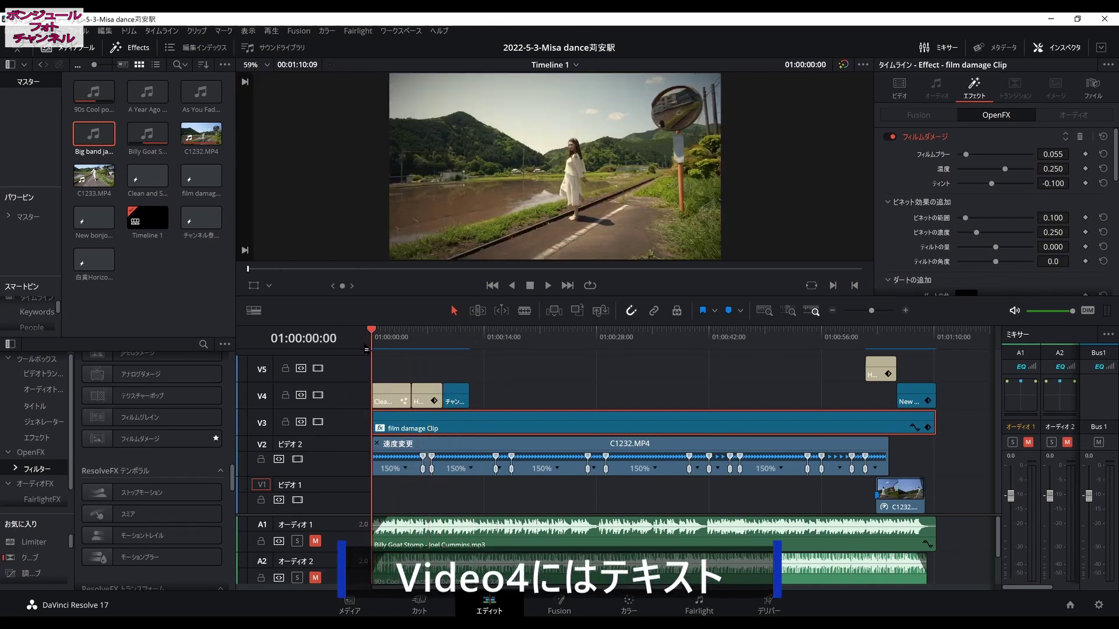
click(318, 395)
key(space)
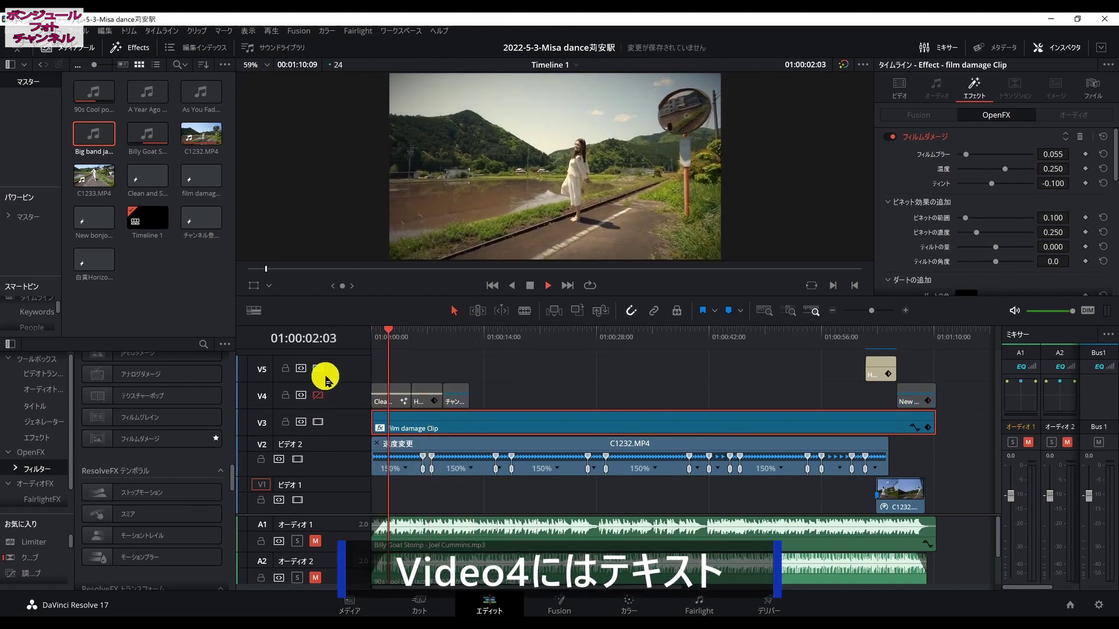
key(space)
key(Home)
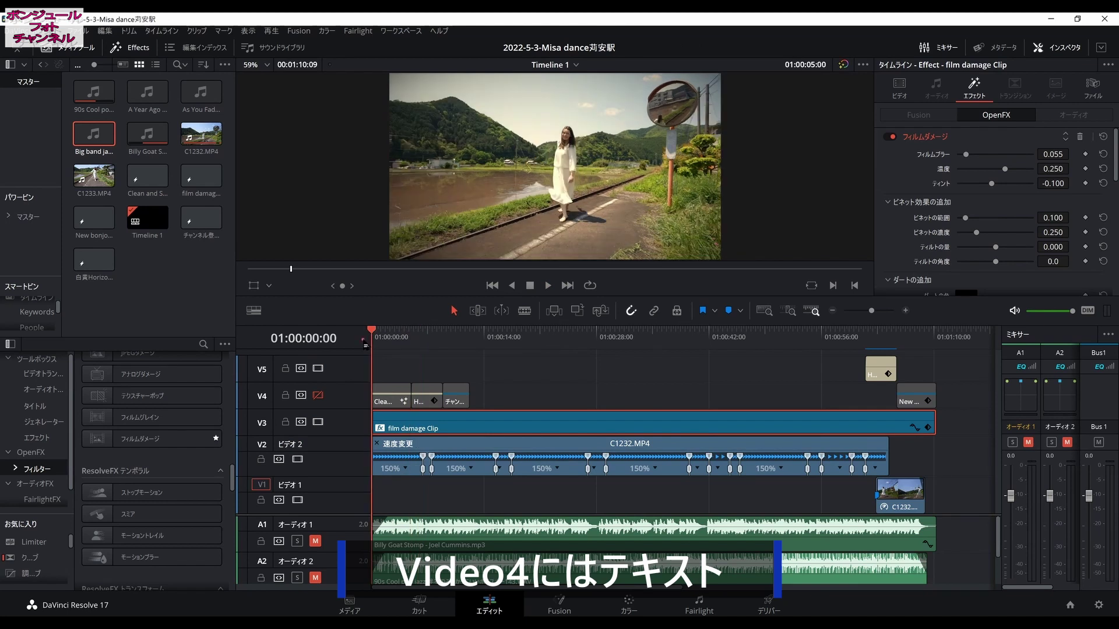
click(314, 397)
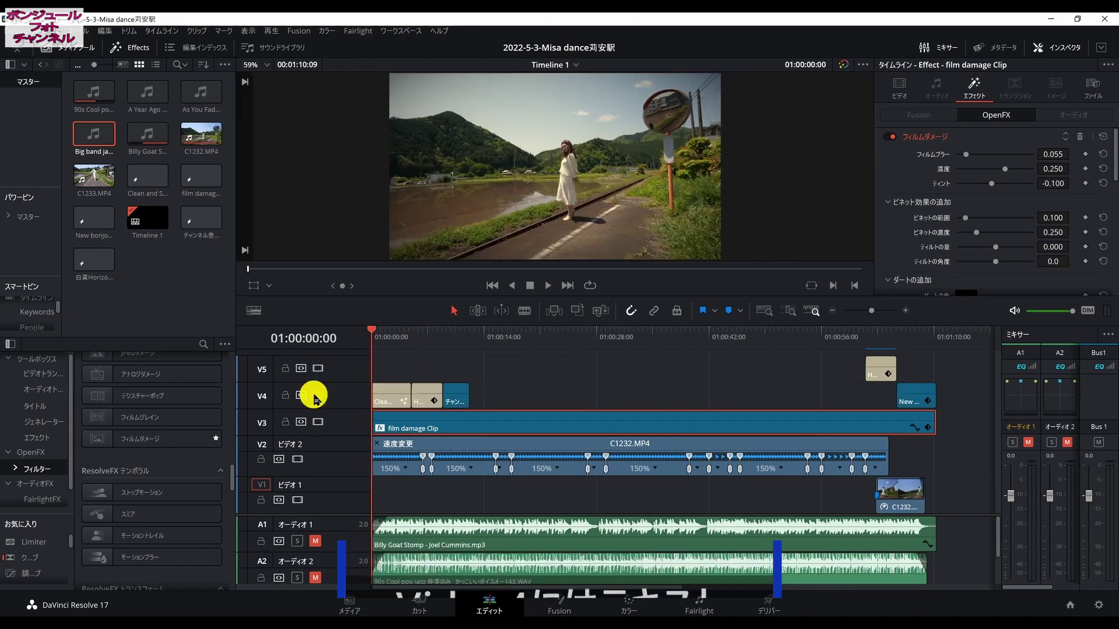
key(space)
key(space)
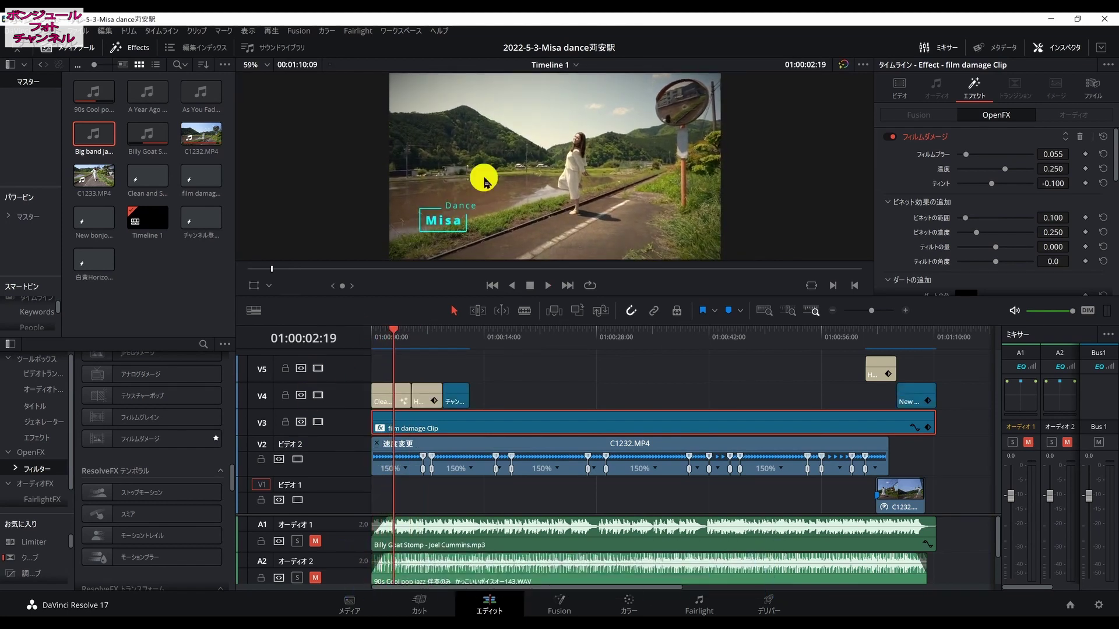
click(35, 406)
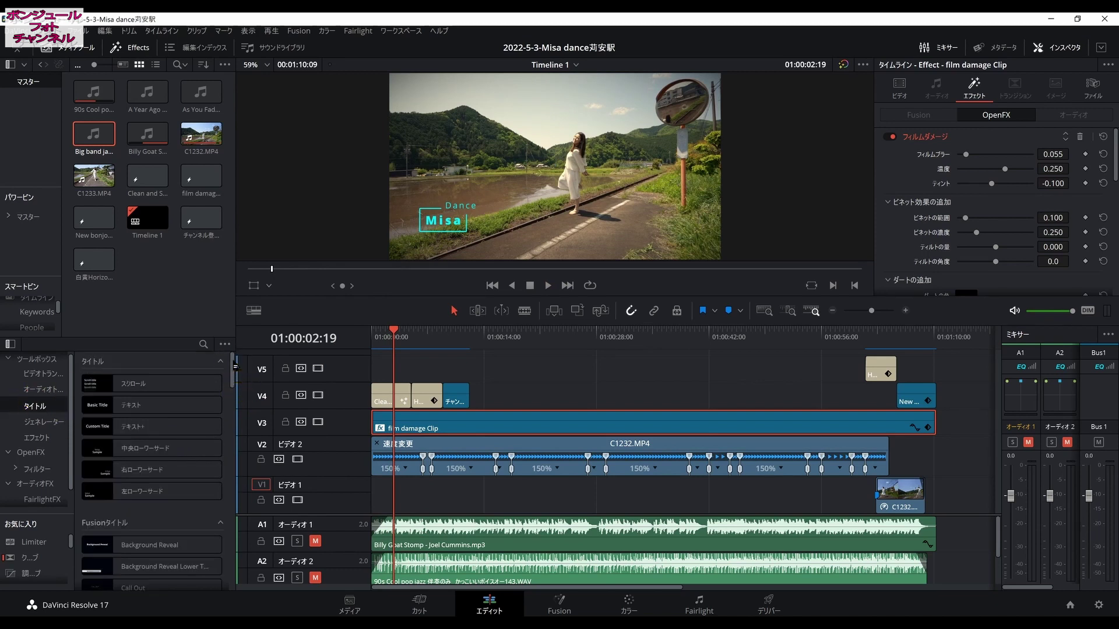
Step: Place a Clean and Simple Heading Lower Third on Video 5 near 12 seconds and play it
drag(236, 365, 239, 400)
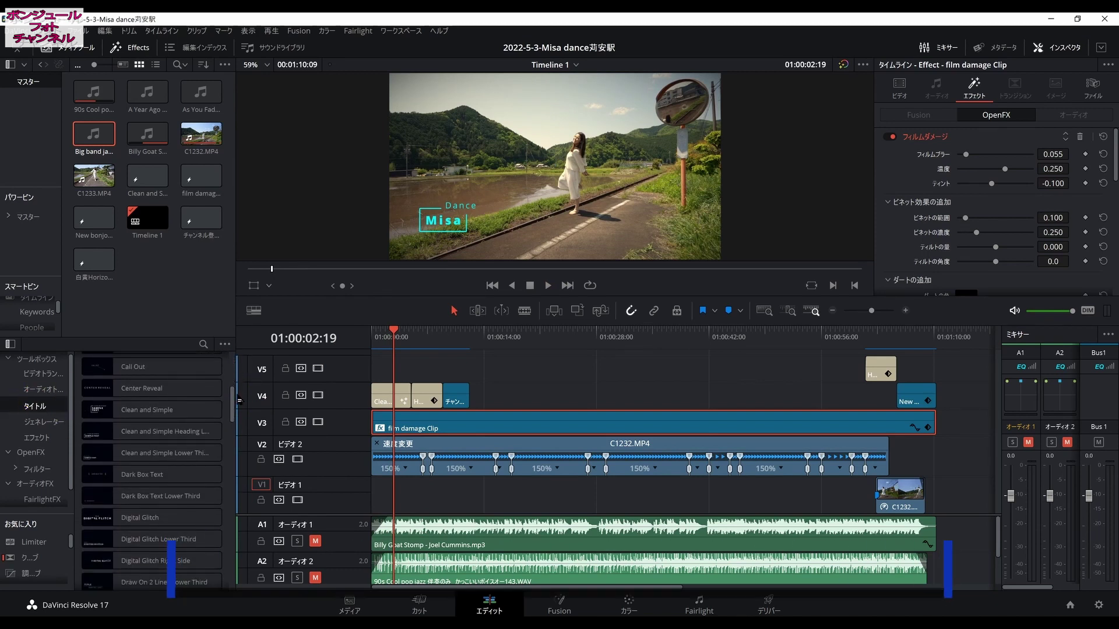
click(89, 429)
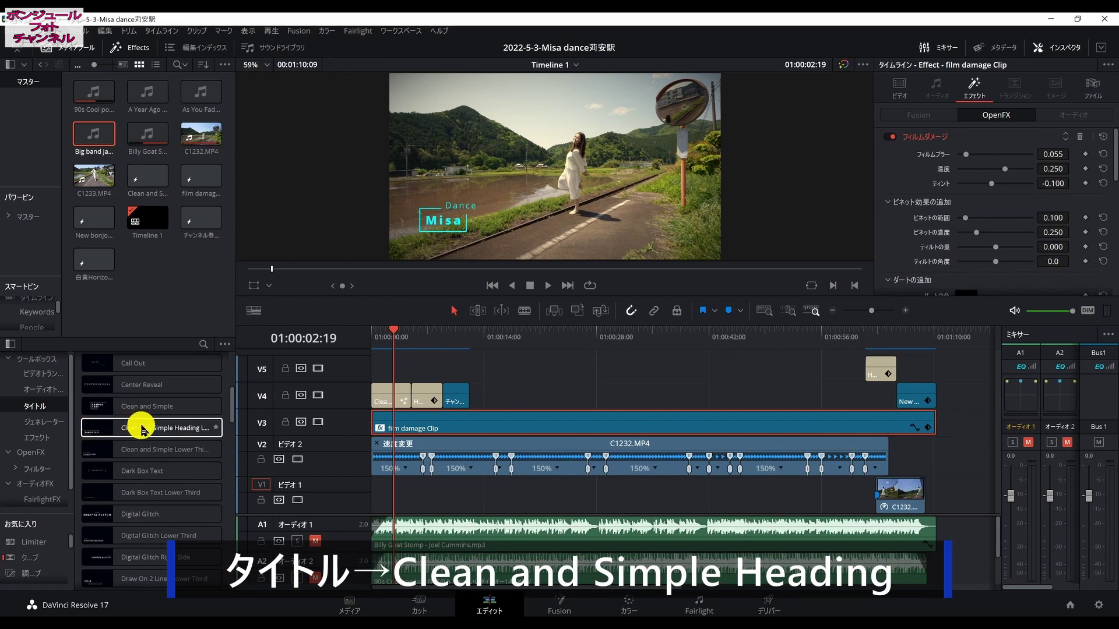
drag(141, 429, 490, 370)
click(400, 337)
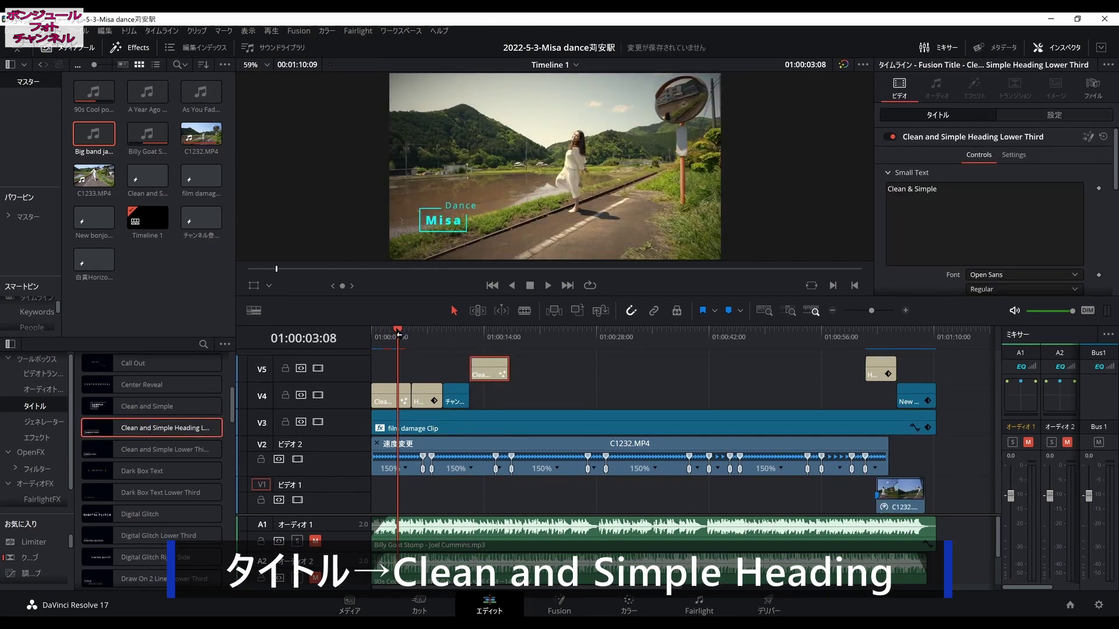
drag(399, 336, 451, 304)
key(space)
click(479, 412)
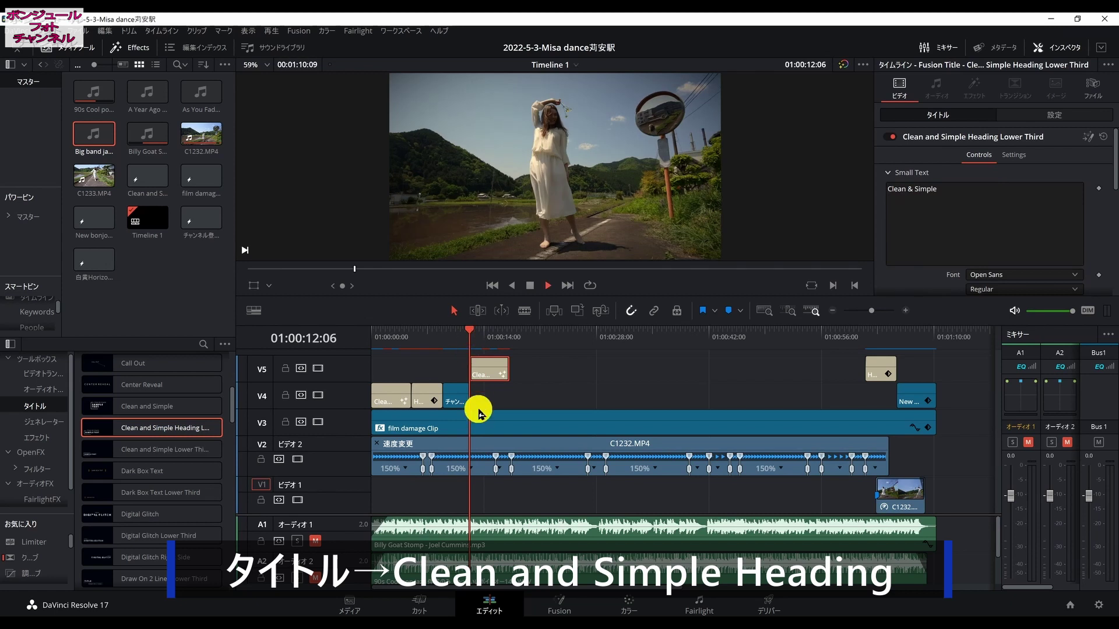
key(space)
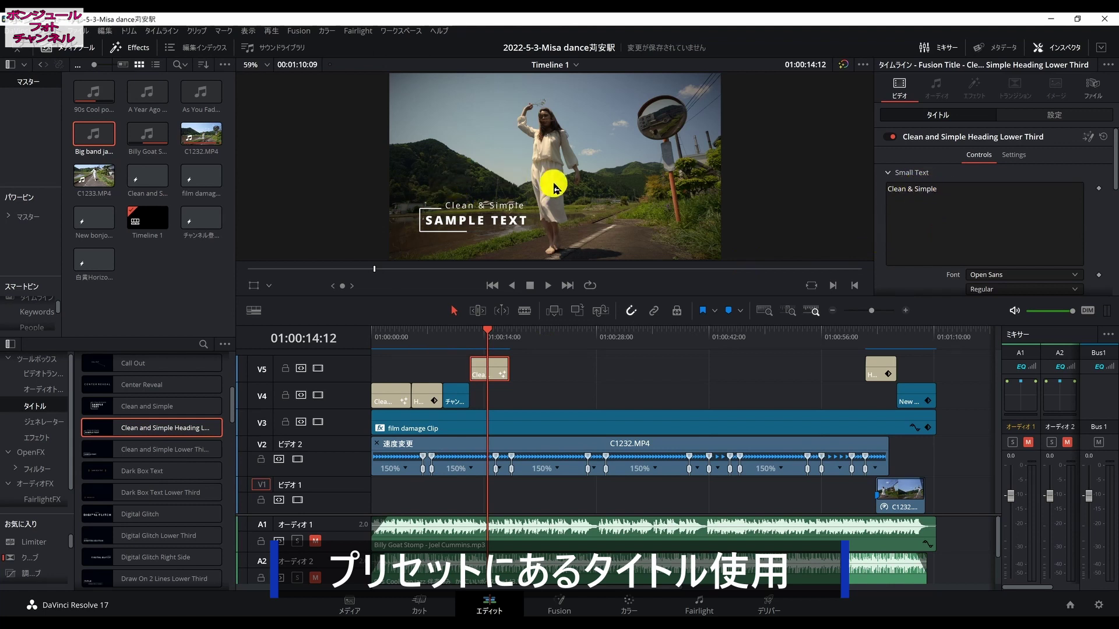
scroll(948, 253, down, 5)
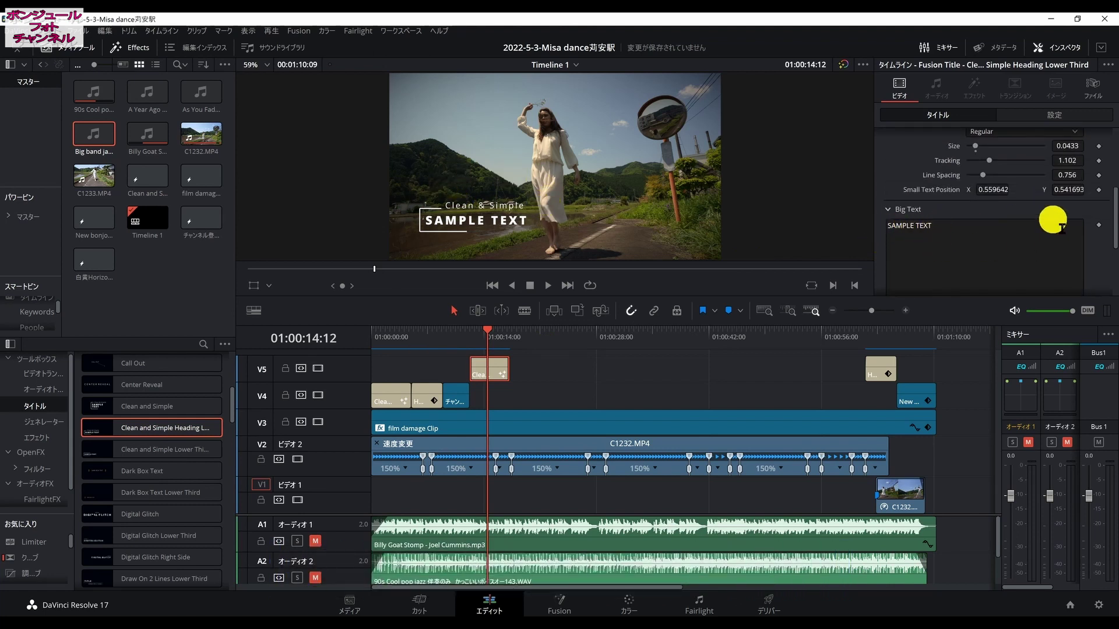
Step: Change the lower third's small text to 'Dance' and its big text to the dancer's name
scroll(1114, 211, up, 2)
scroll(1114, 207, up, 3)
click(950, 163)
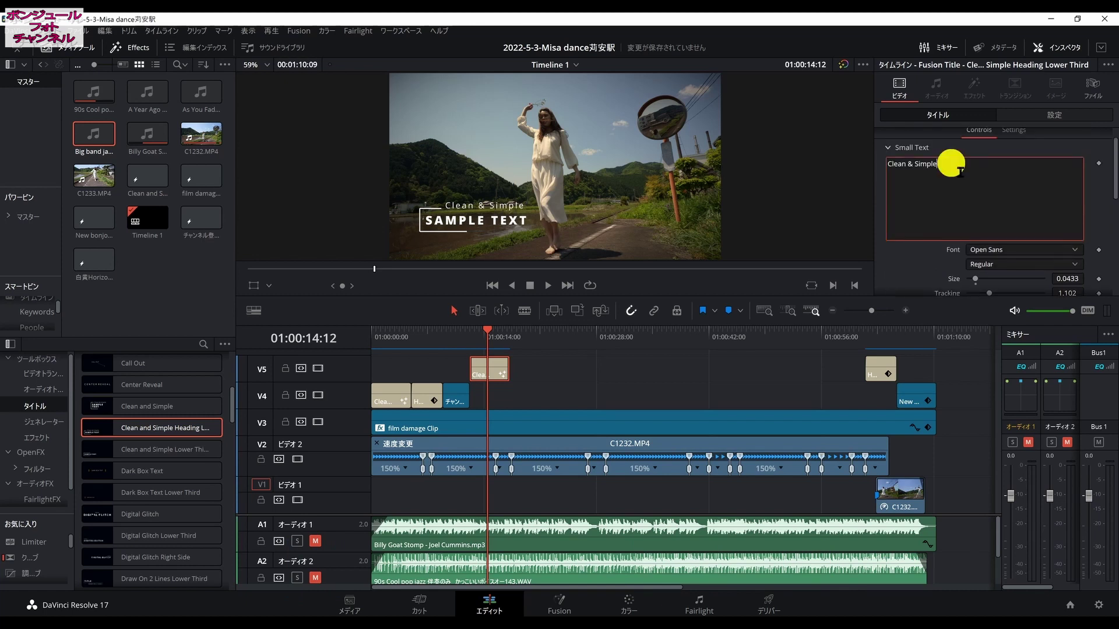
key(ctrl+a)
key(BackSpace)
text(Dance)
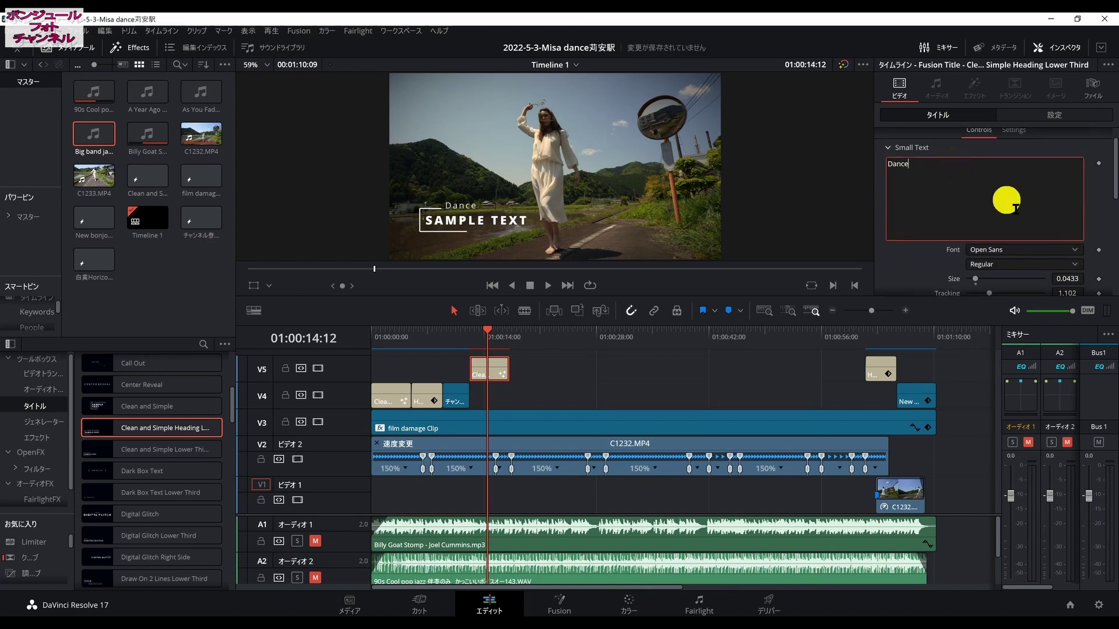
scroll(1111, 180, down, 5)
click(966, 257)
key(BackSpace)
key(BackSpace)
key(BackSpace)
text(Misa)
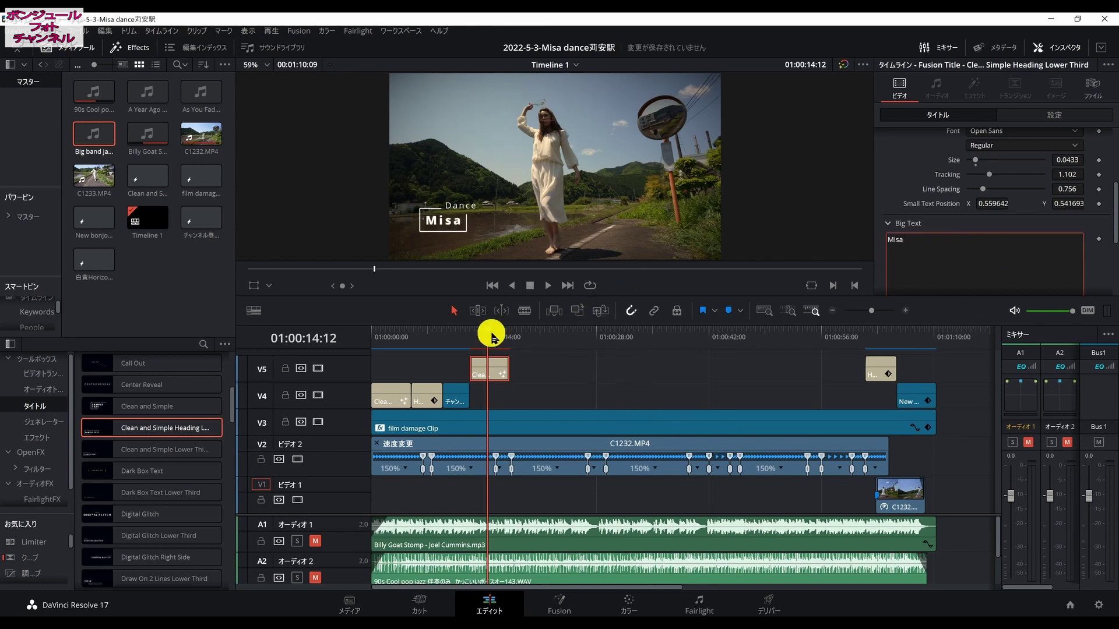
key(slash)
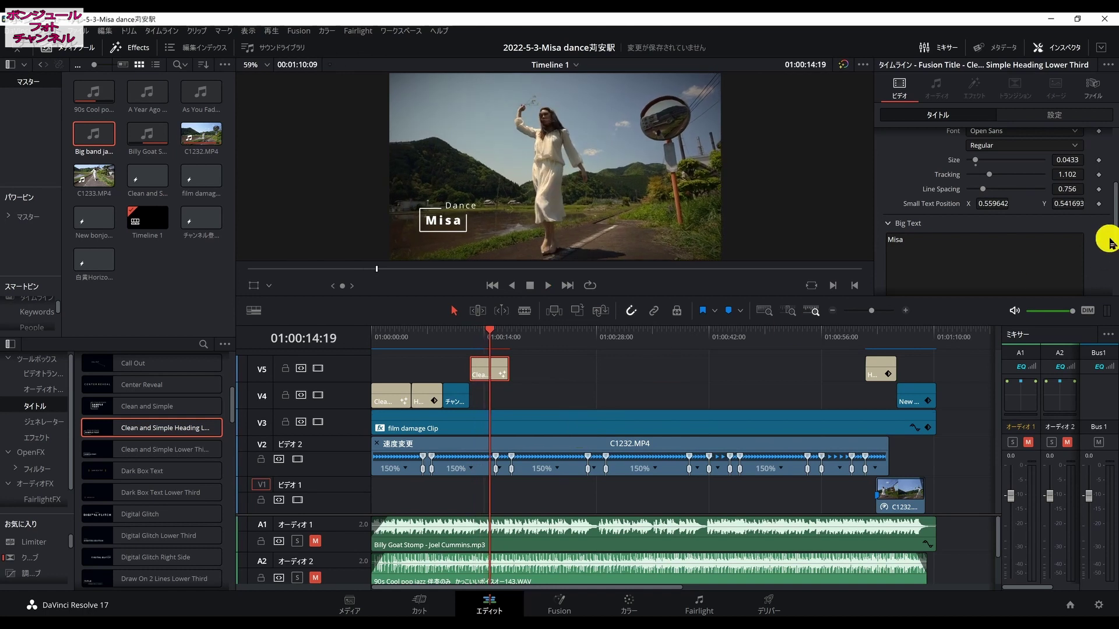
drag(1110, 244, 1114, 284)
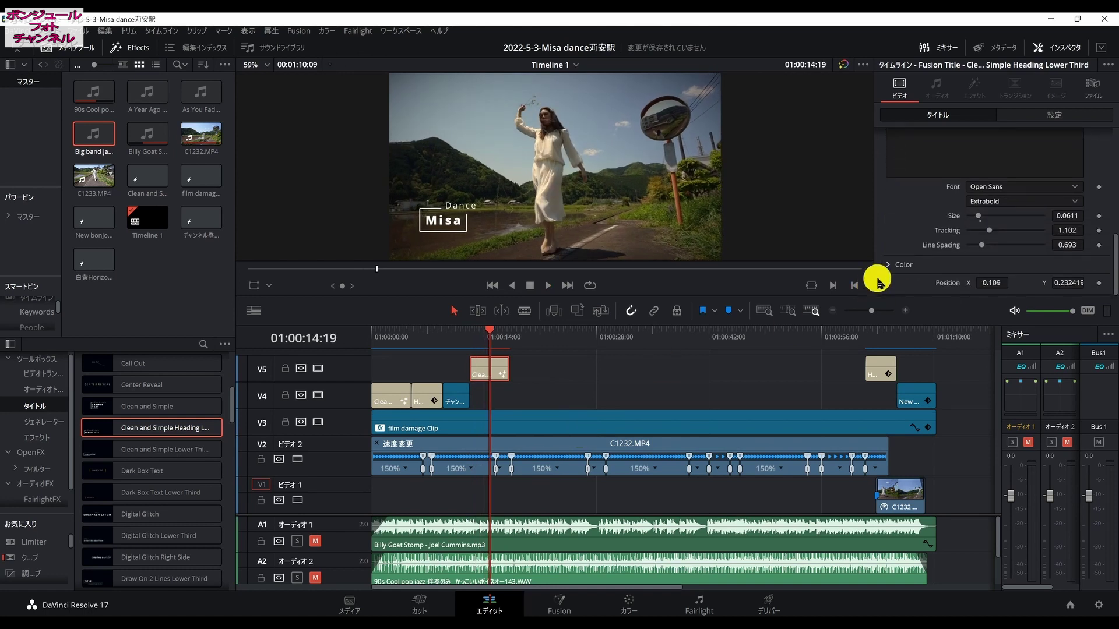
Step: Make the title's text colour cyan (#00ffff) and reselect the Dance title clip on Video 5
click(882, 266)
click(1000, 280)
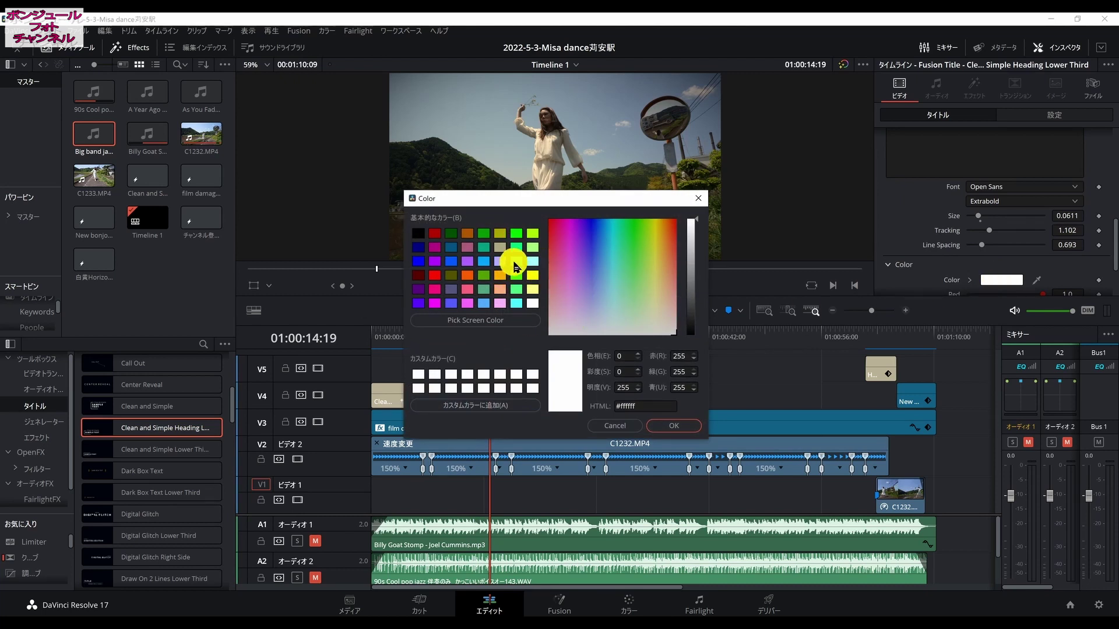
click(516, 261)
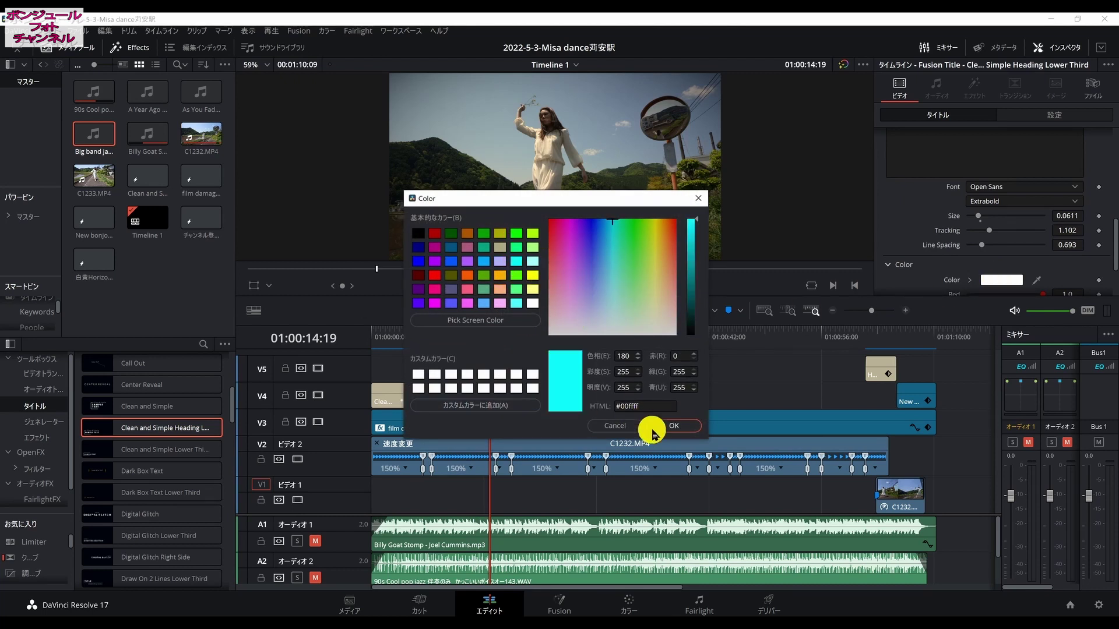
click(673, 425)
mouse_move(490, 333)
mouse_down()
mouse_move(372, 361)
mouse_move(393, 385)
mouse_up()
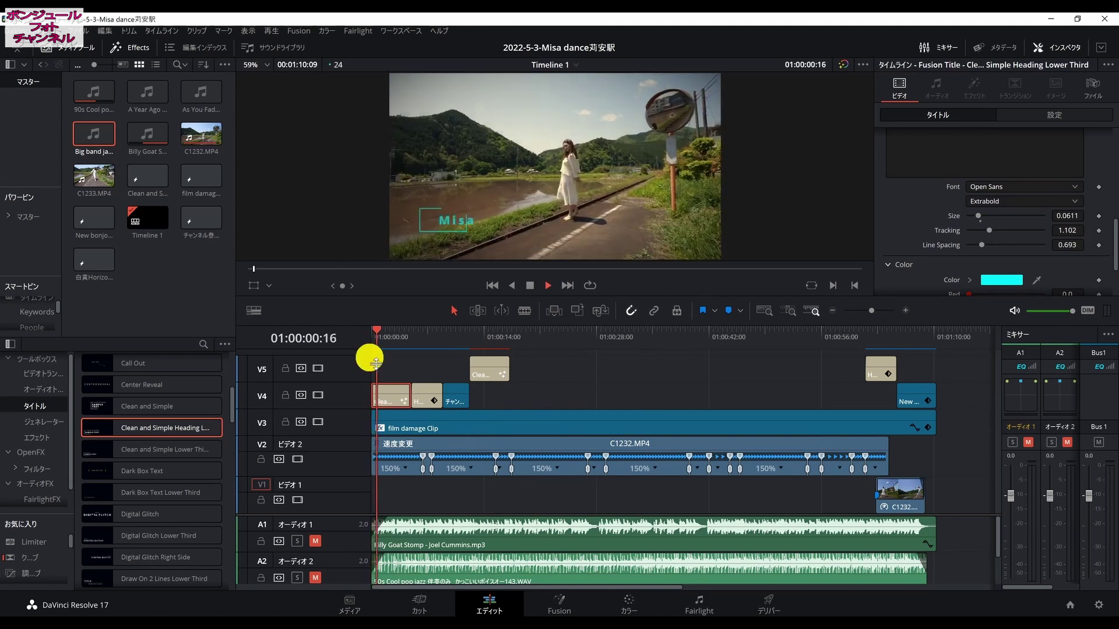
click(491, 372)
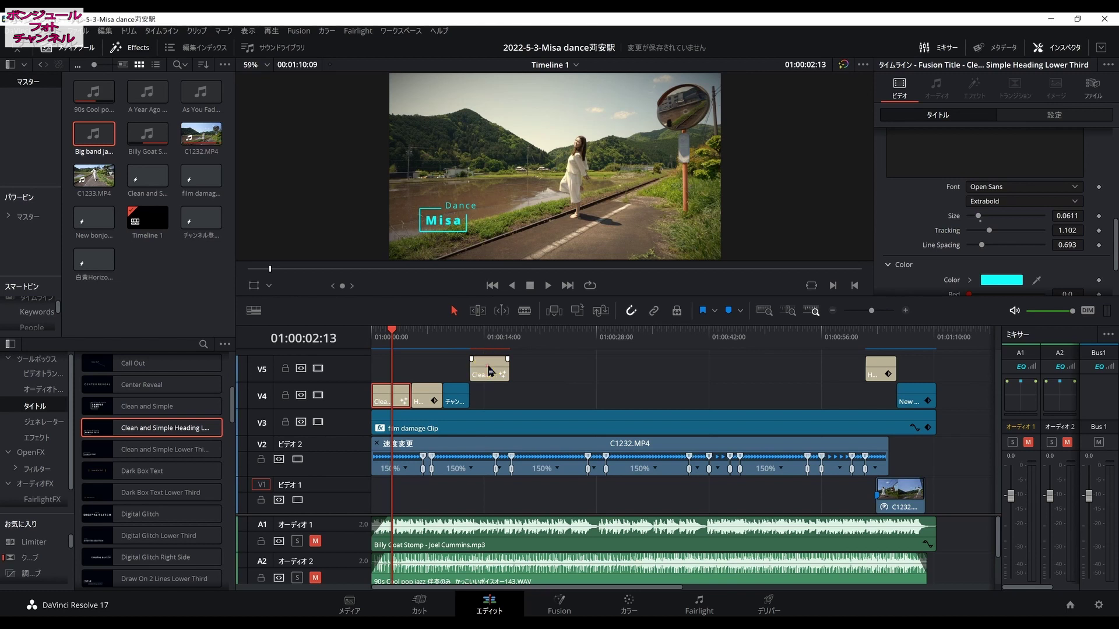
Step: Delete the styled Dance title clip from V5, play the timeline and browse the Titles list
right_click(491, 372)
click(512, 462)
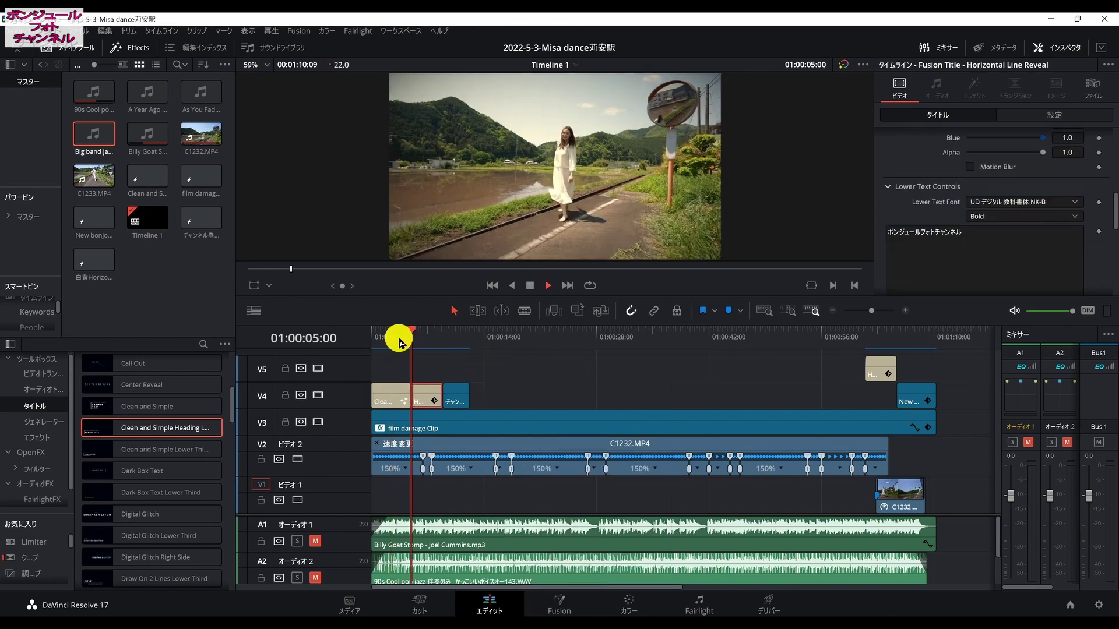
key(space)
key(space)
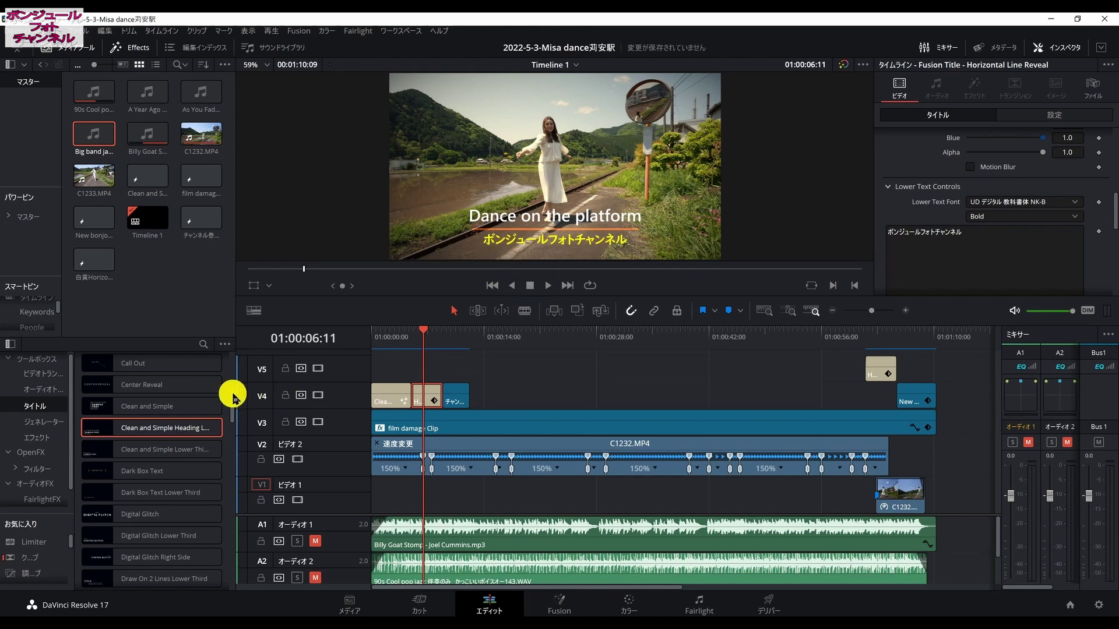
drag(233, 400, 234, 460)
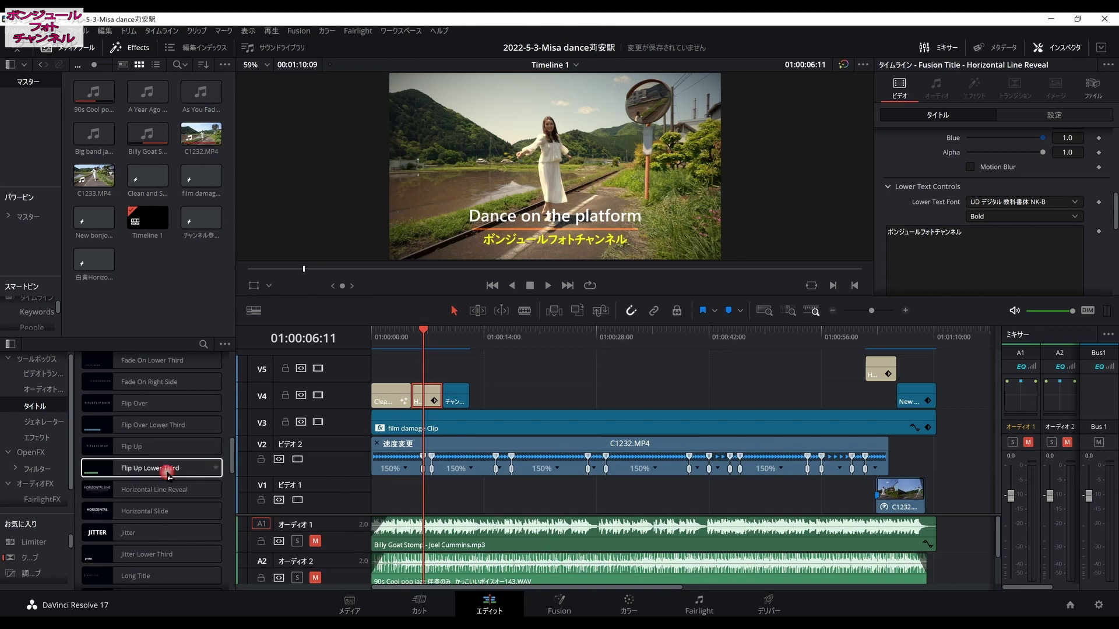
Step: Place a Horizontal Line Reveal title on V5 near 14 seconds and scrub through its animation
click(125, 490)
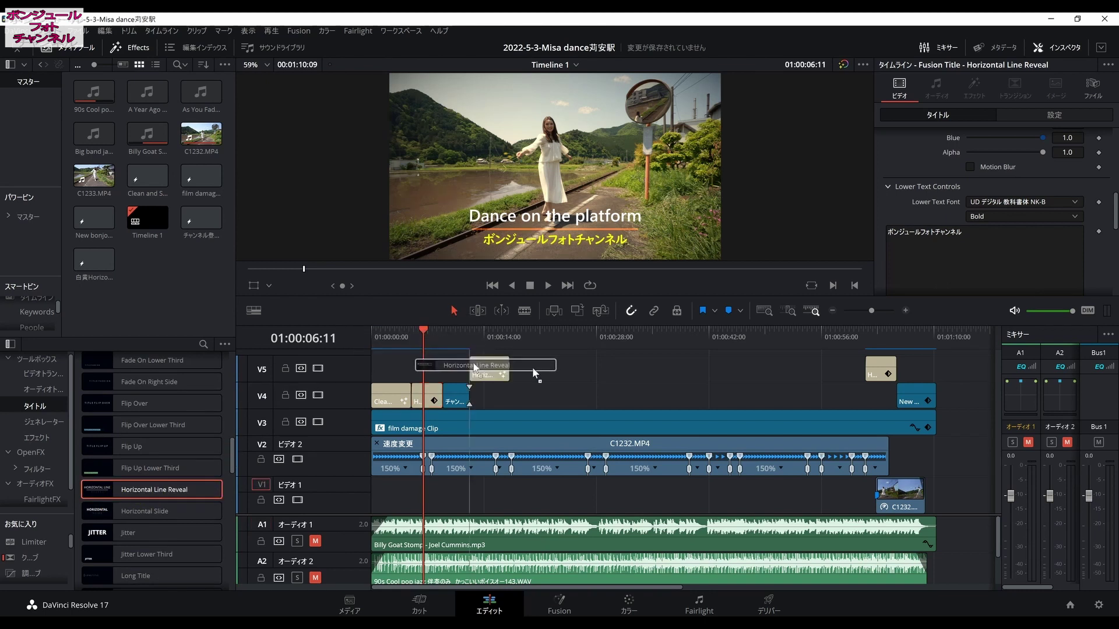
drag(140, 493, 489, 368)
drag(462, 333, 476, 337)
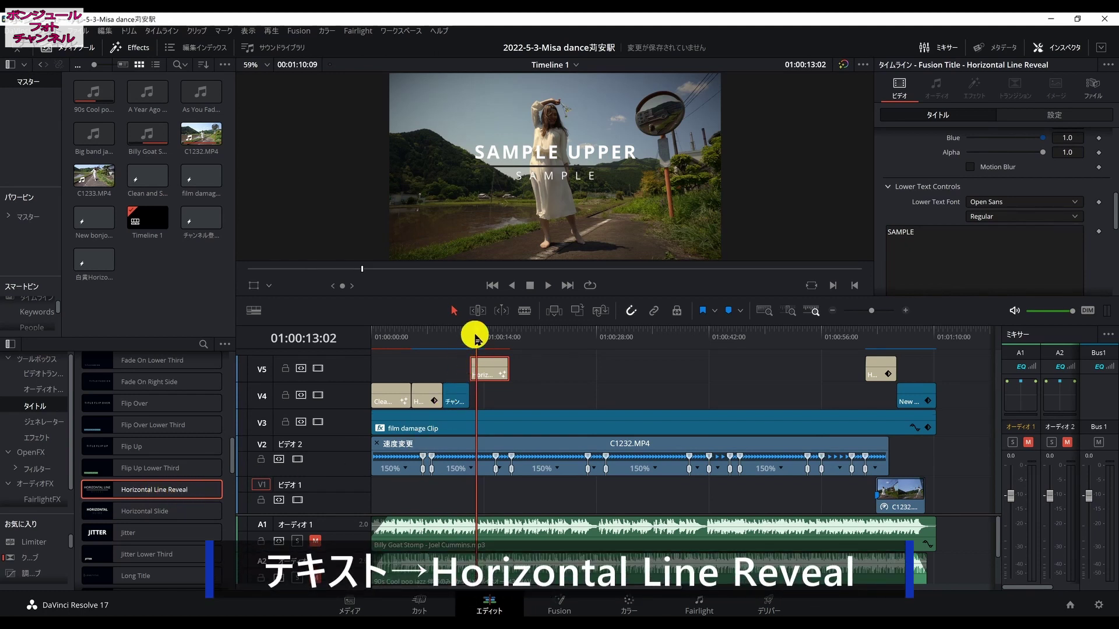
drag(476, 339, 484, 373)
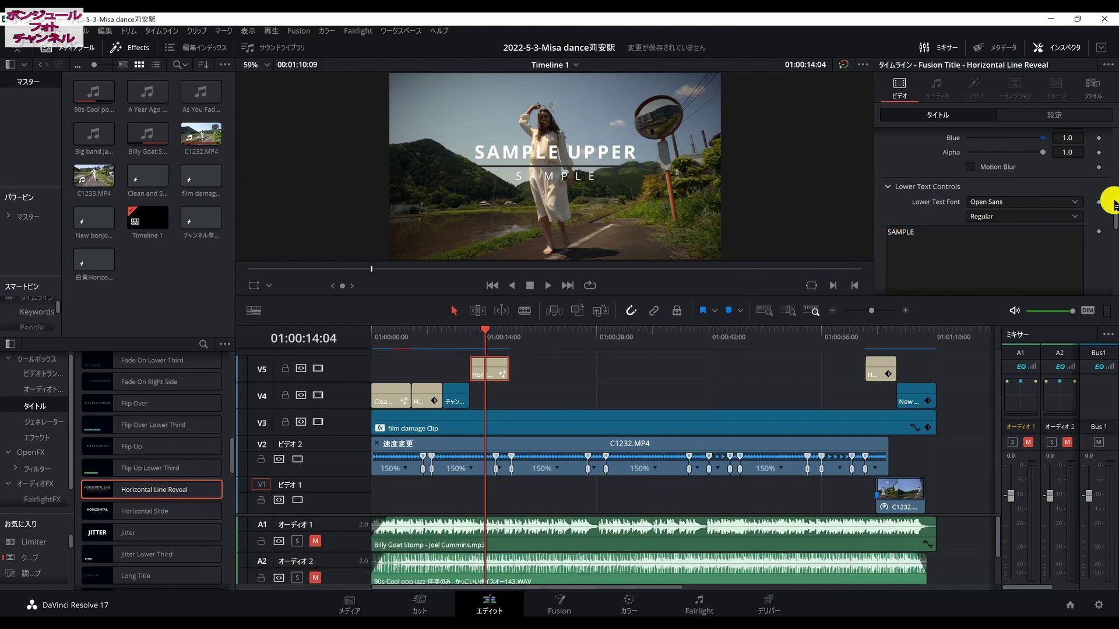
Step: Set the title's line colour to orange-yellow (red 1.0, green 0.667, blue 0)
scroll(1113, 204, up, 3)
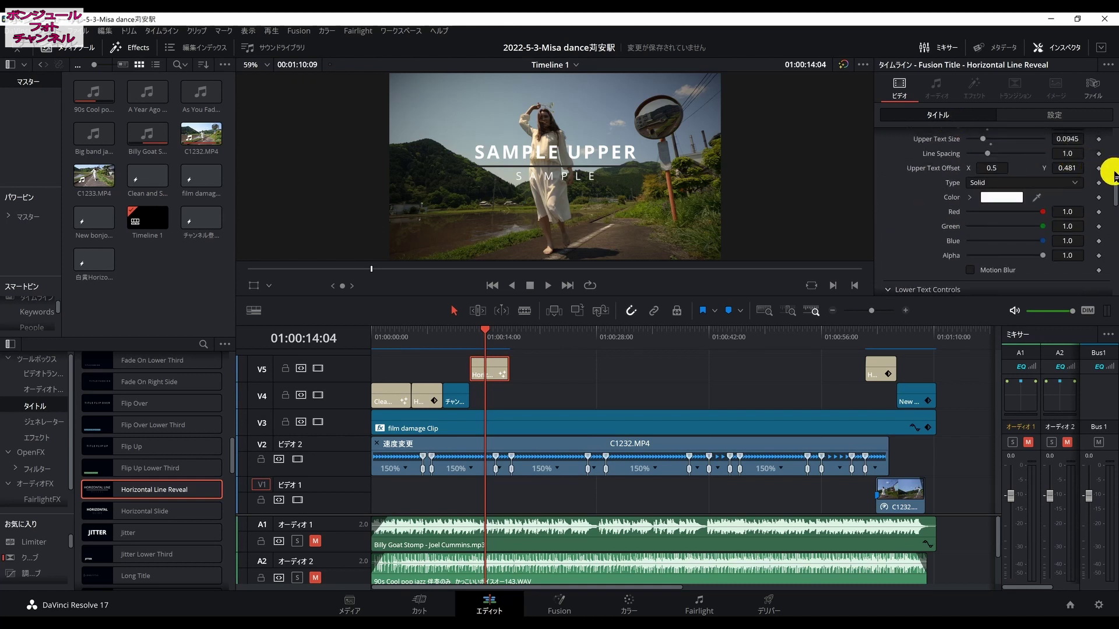
scroll(1114, 175, up, 3)
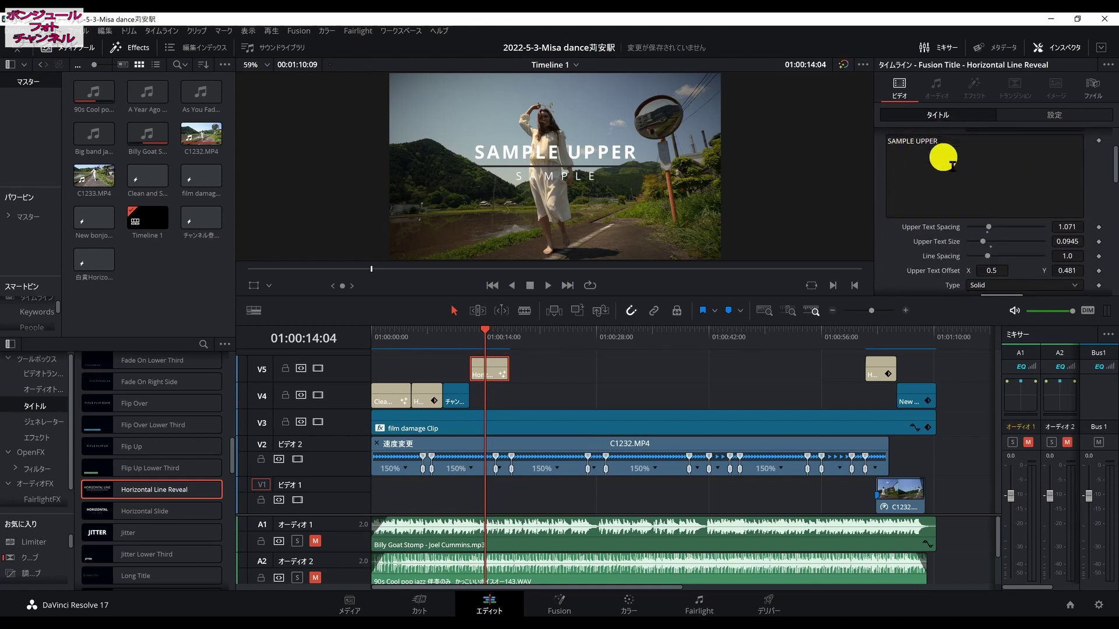
scroll(1103, 188, down, 5)
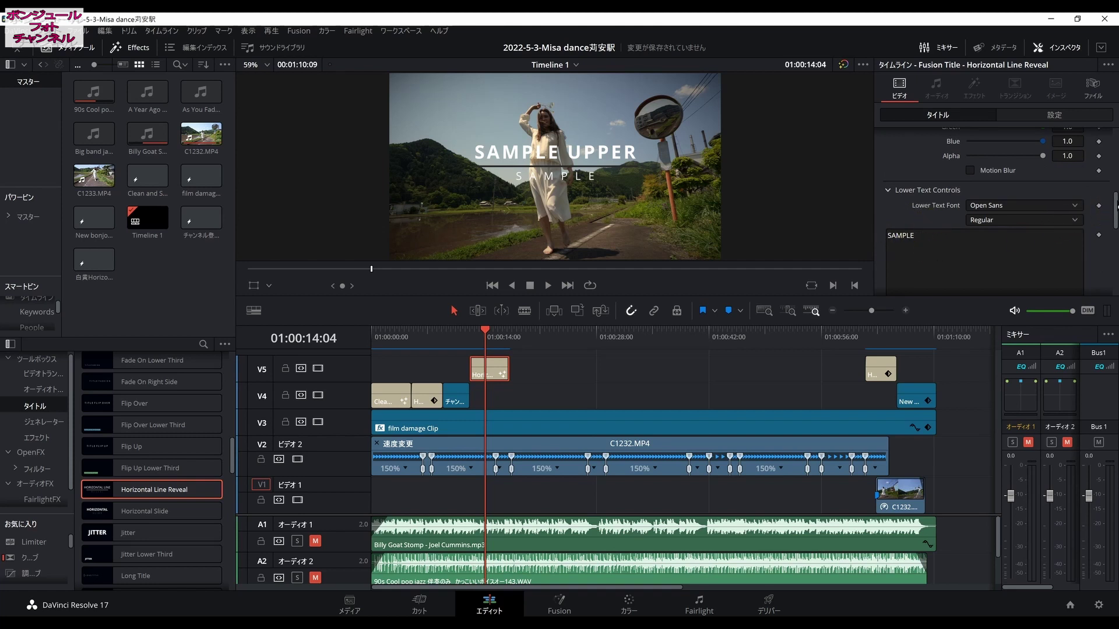
scroll(1115, 205, down, 4)
click(1001, 224)
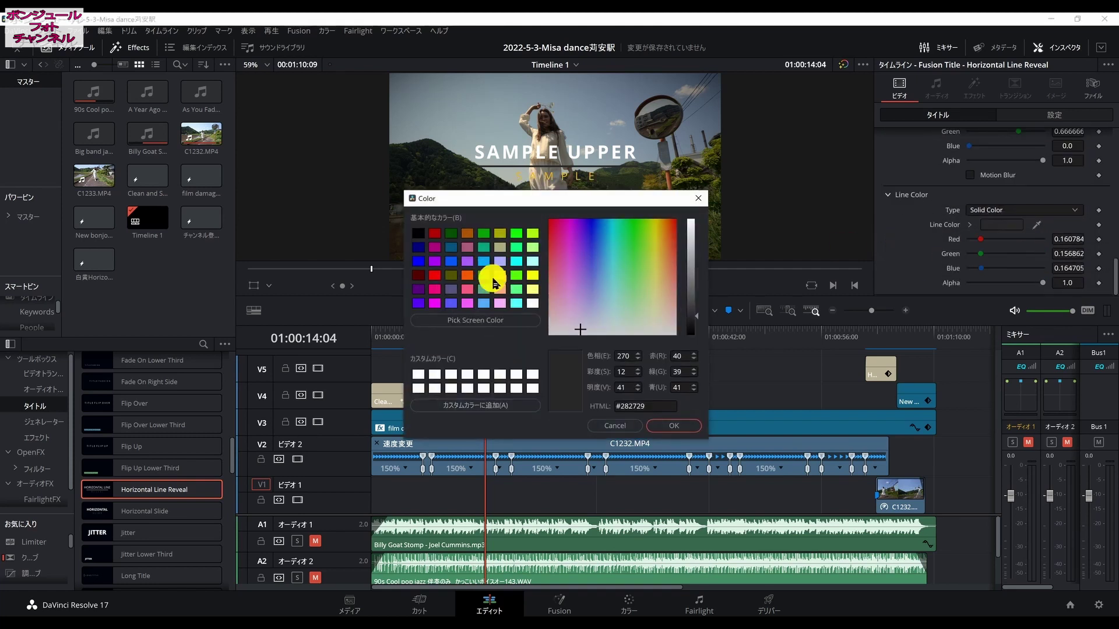
click(499, 276)
click(673, 425)
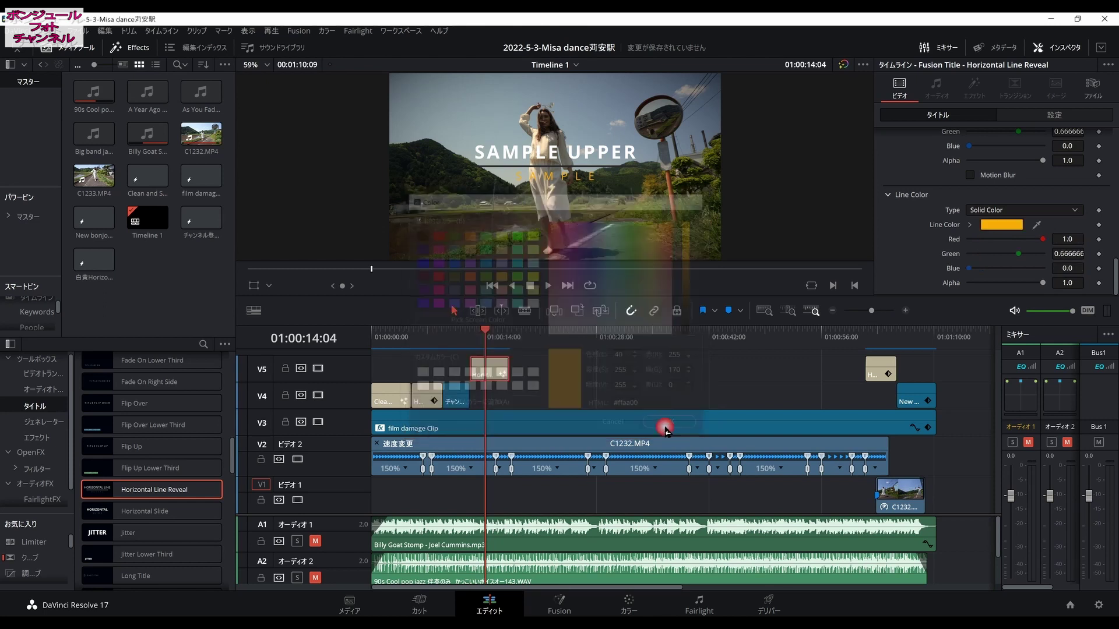
click(382, 343)
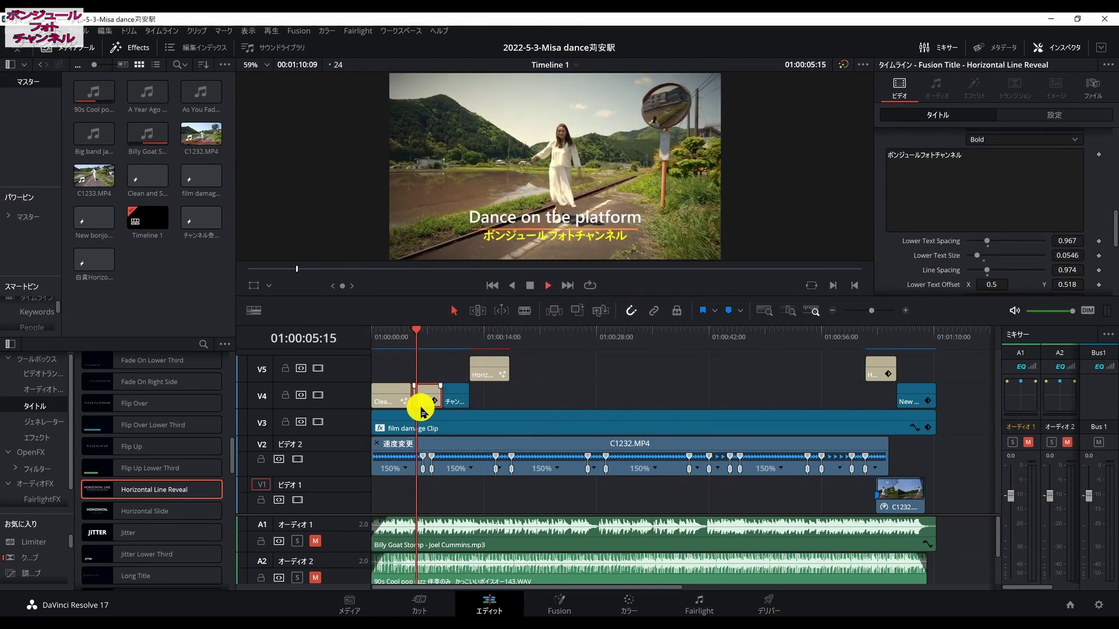
key(space)
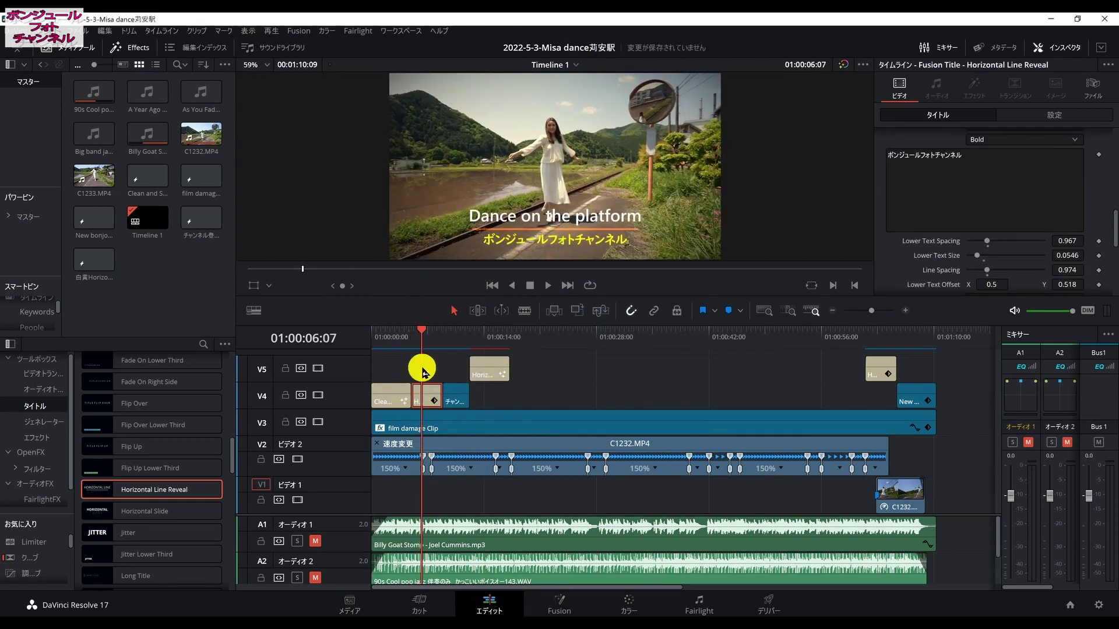
Step: Extend the V5 title clip's end and preview it from about 12 seconds
right_click(490, 376)
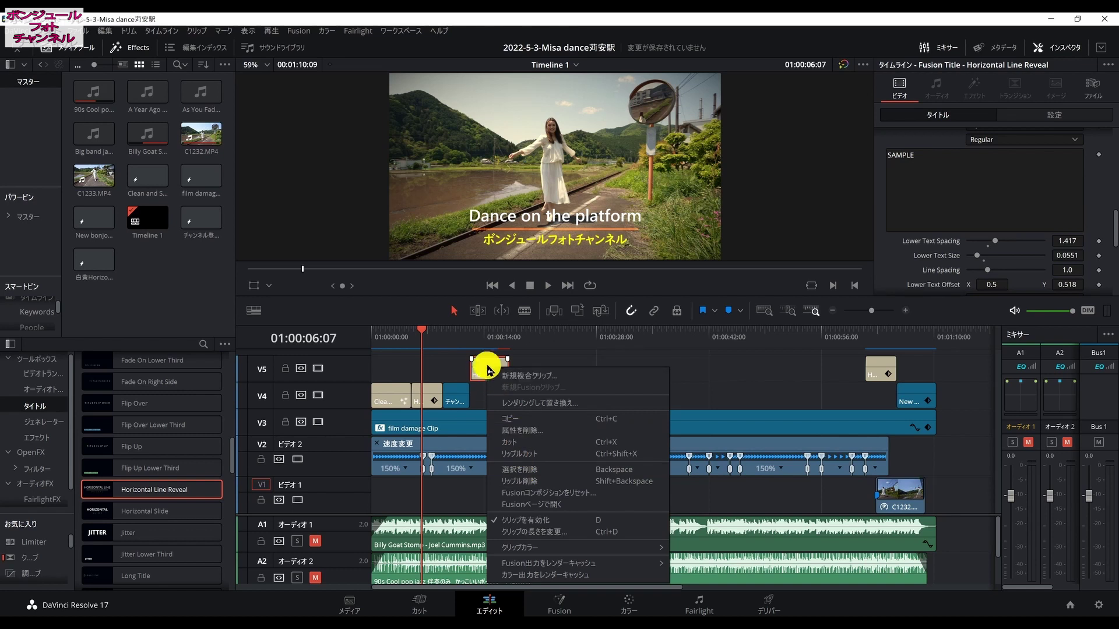
click(481, 367)
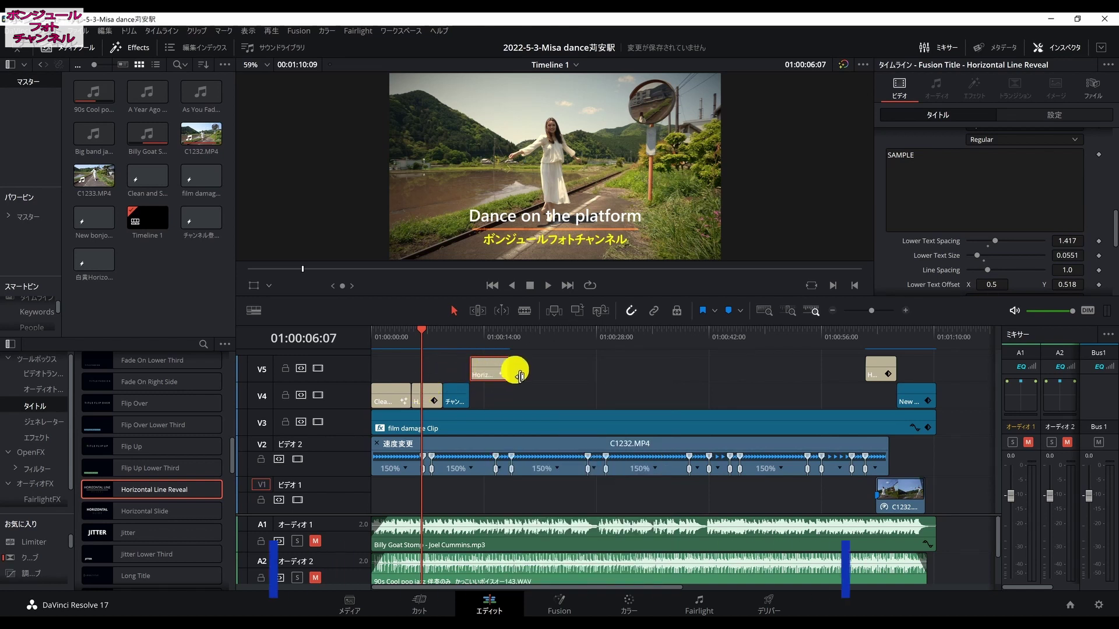
drag(520, 376, 534, 374)
drag(411, 348, 476, 338)
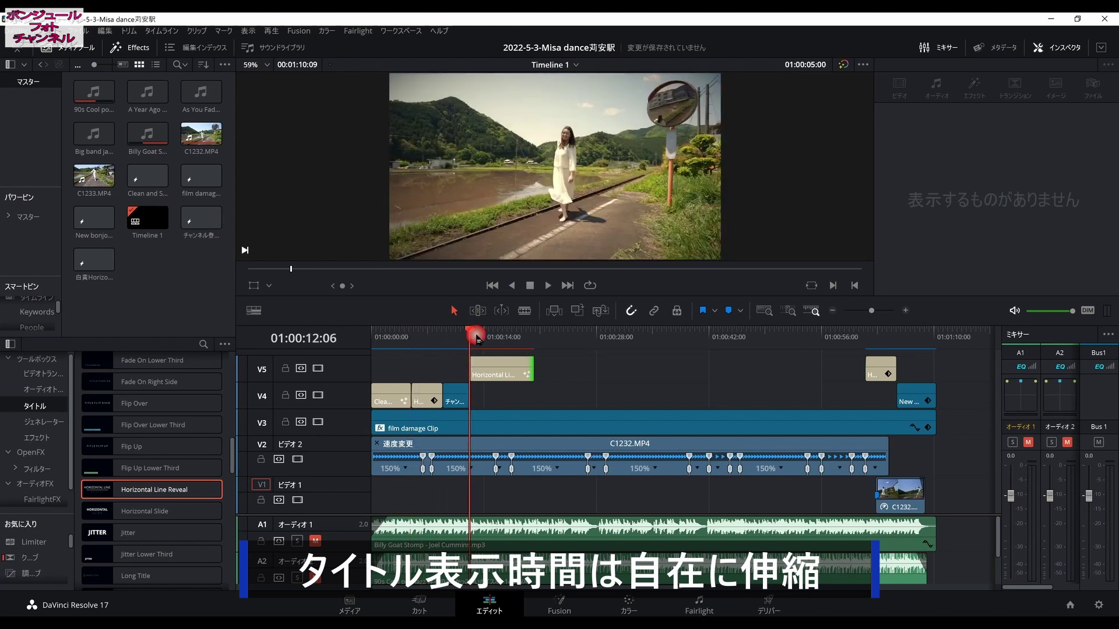
key(space)
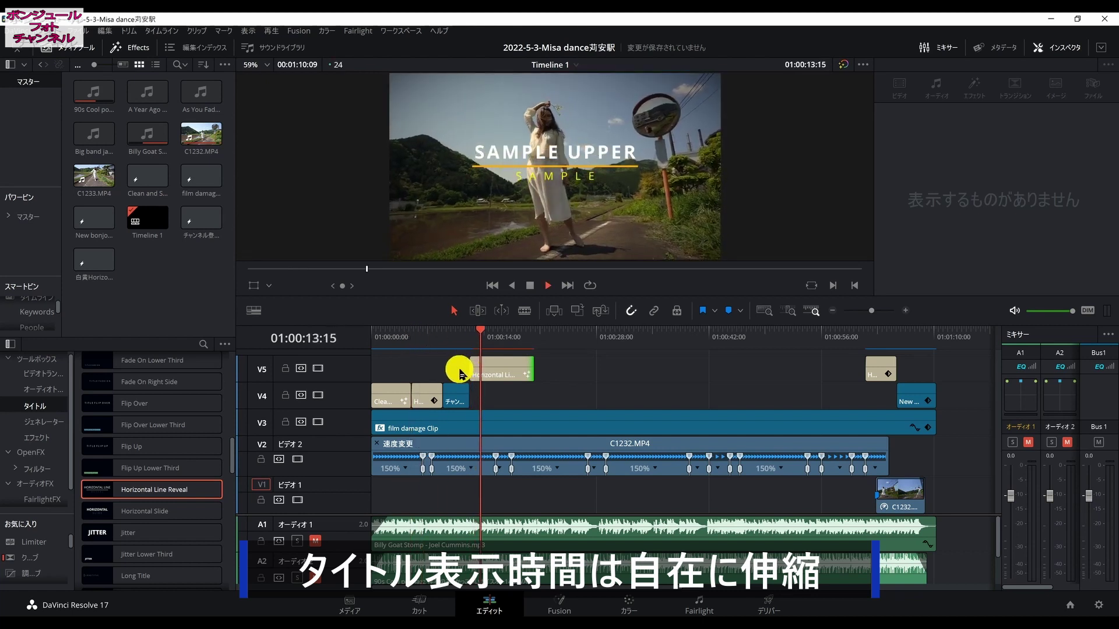
key(space)
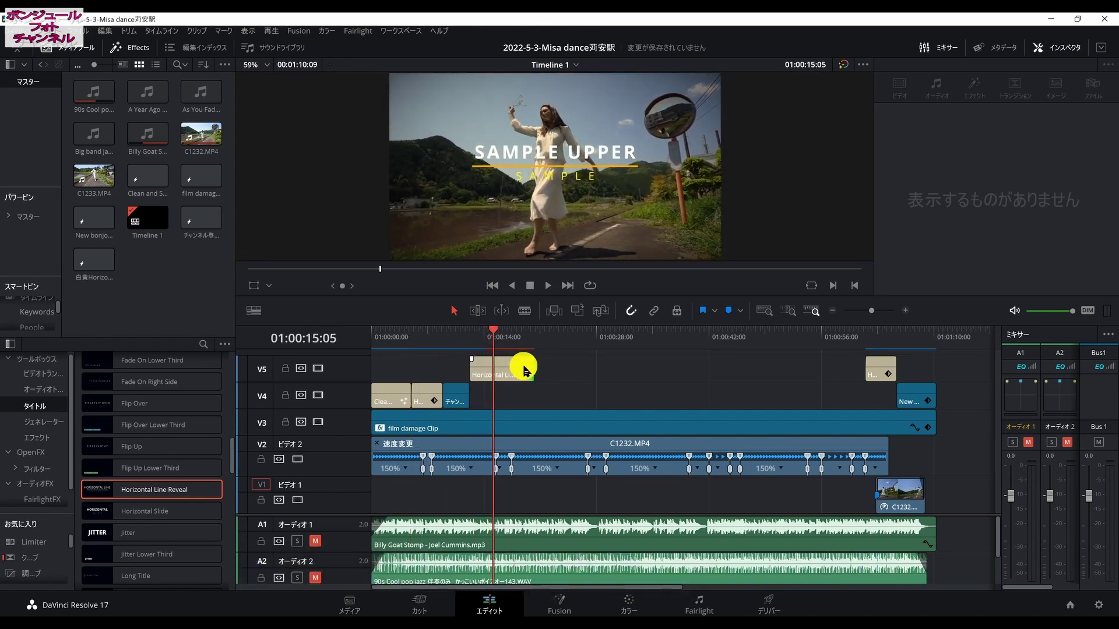
Step: Trim the V5 title clip shorter to end around 14 seconds and play to check it
drag(516, 371, 515, 372)
click(498, 340)
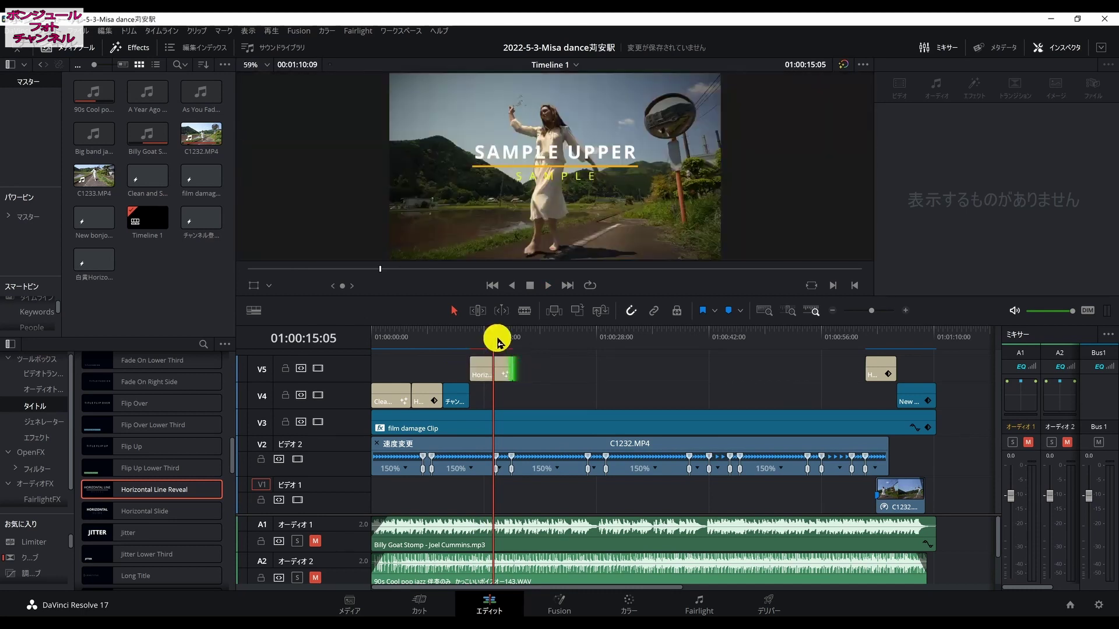
click(523, 371)
click(421, 405)
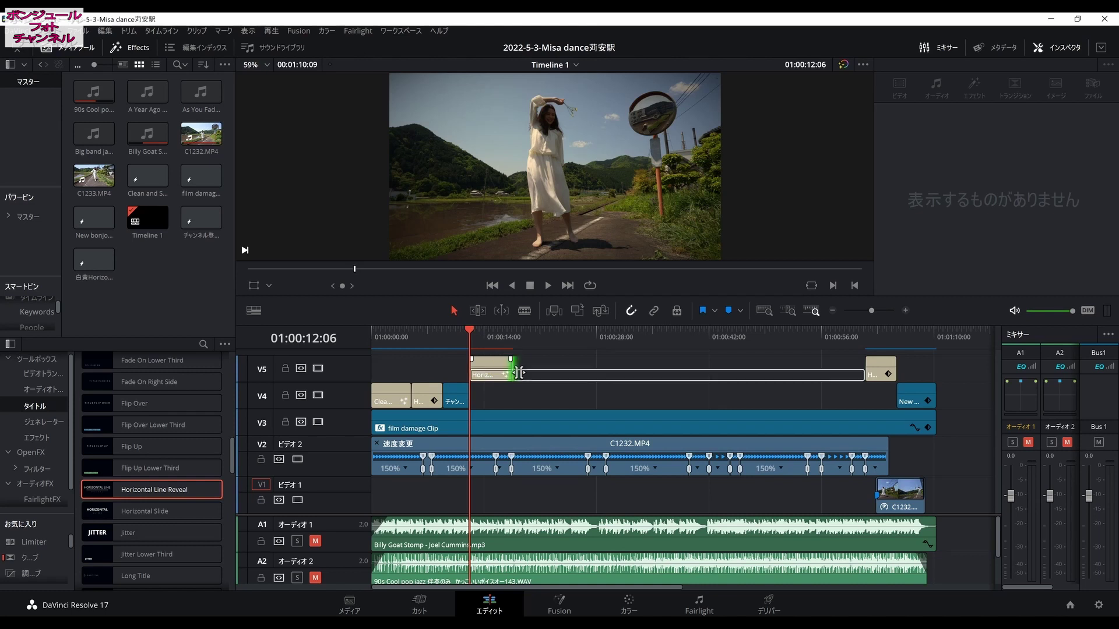
drag(517, 372, 499, 373)
click(501, 395)
key(space)
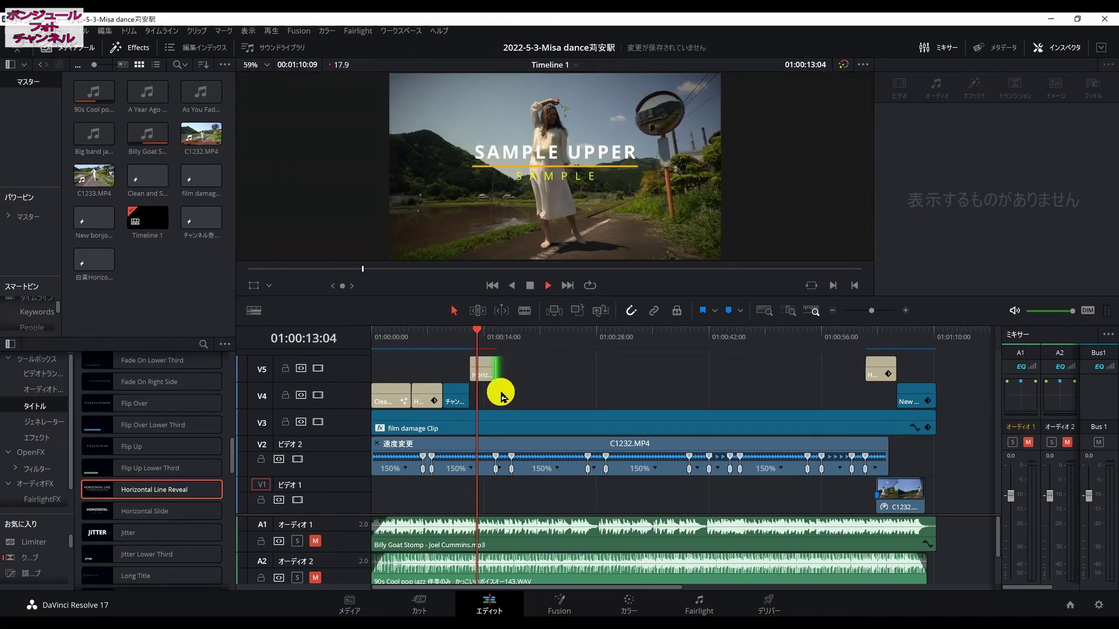
click(499, 376)
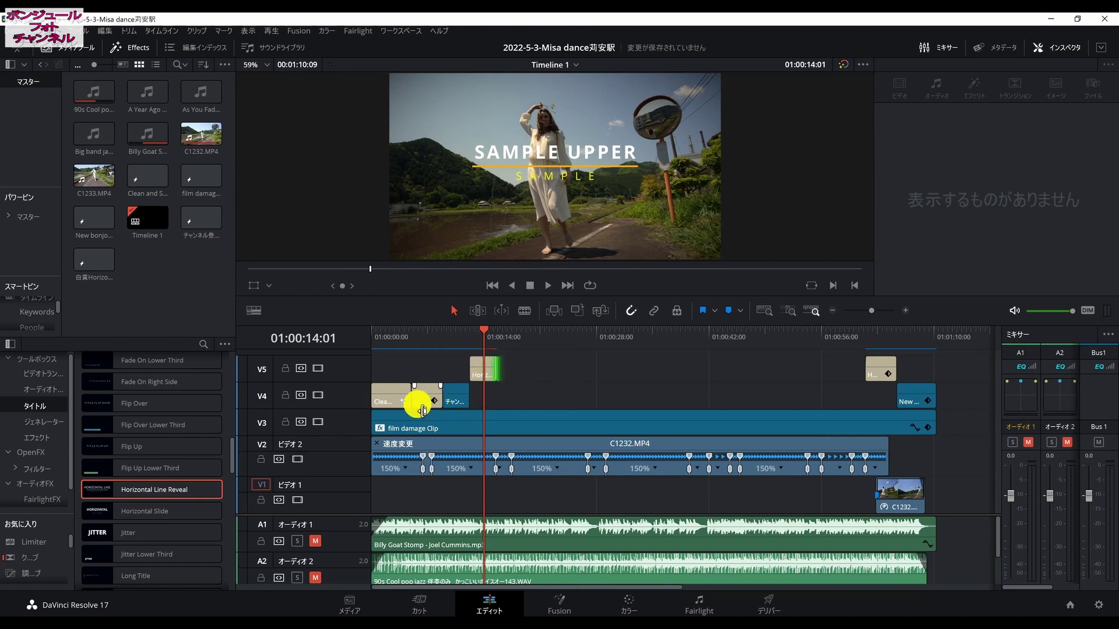
Step: Delete the trial title copy near 14 seconds from V5 and play the opening
right_click(482, 369)
click(513, 470)
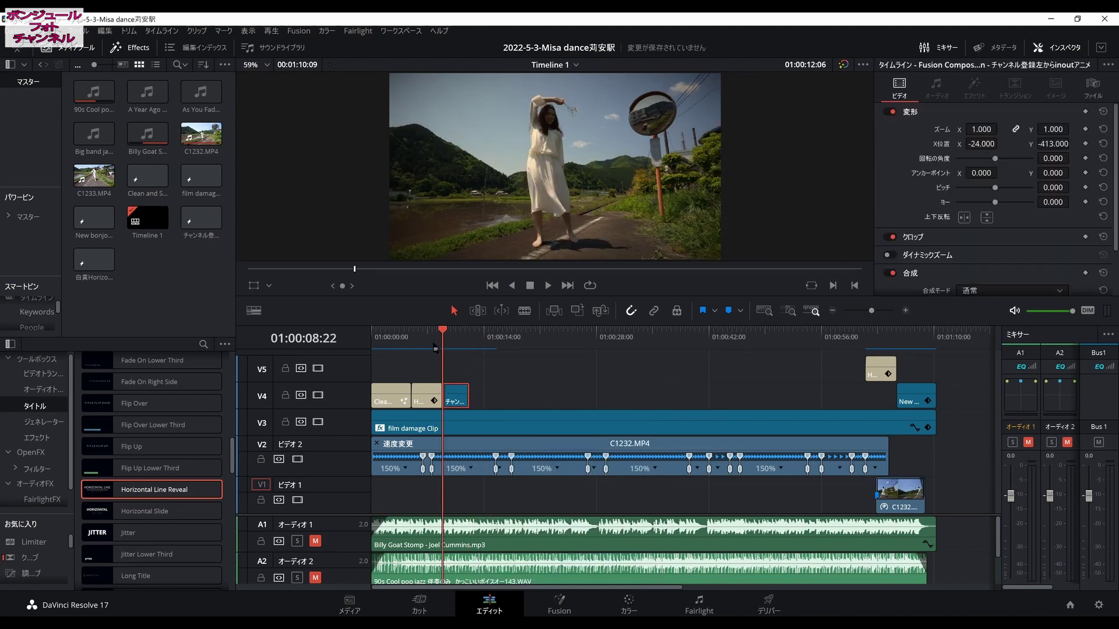
key(space)
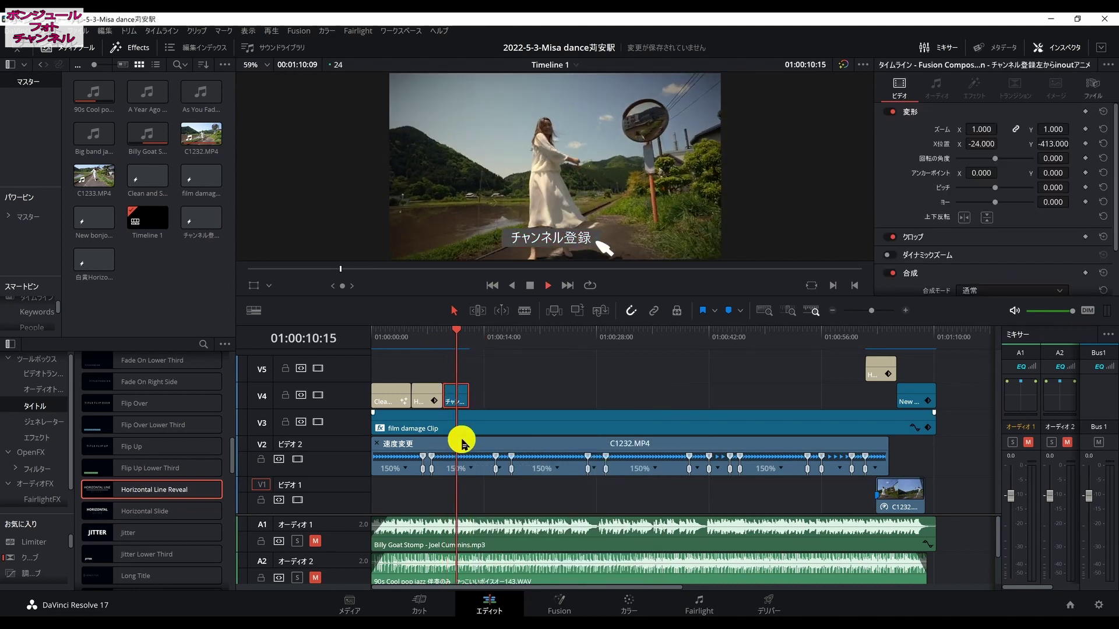
Step: Replay the opening with the film damage clip selected, then jump to the closing title
click(457, 422)
key(space)
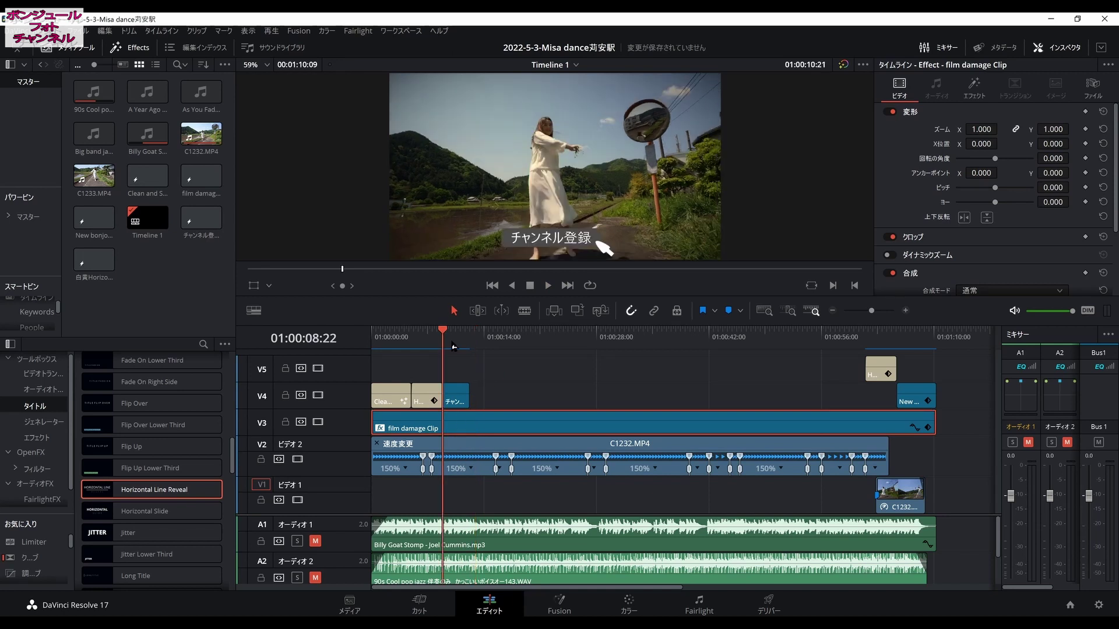
key(space)
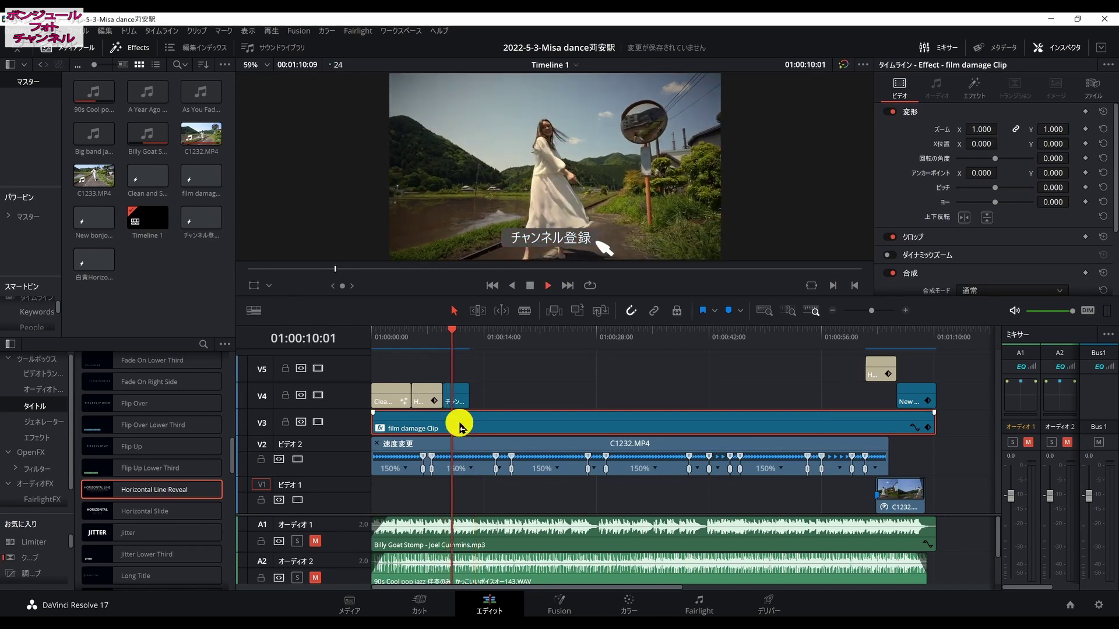
drag(461, 356, 861, 358)
click(862, 417)
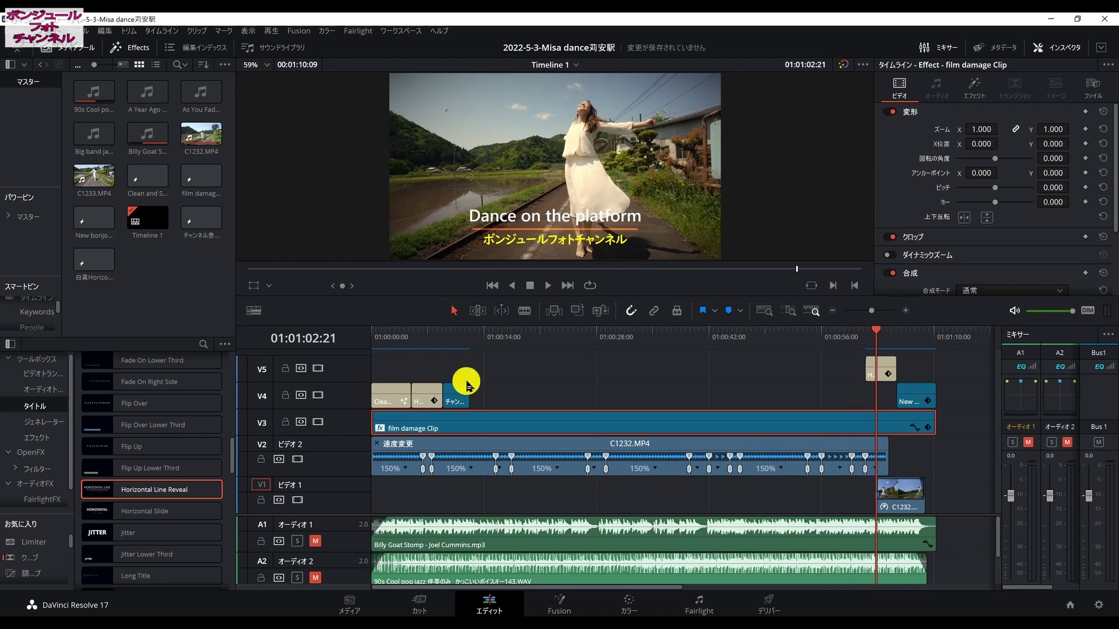
Step: Copy the Horizontal Line Reveal title to near the timeline's end and play the ending
click(424, 389)
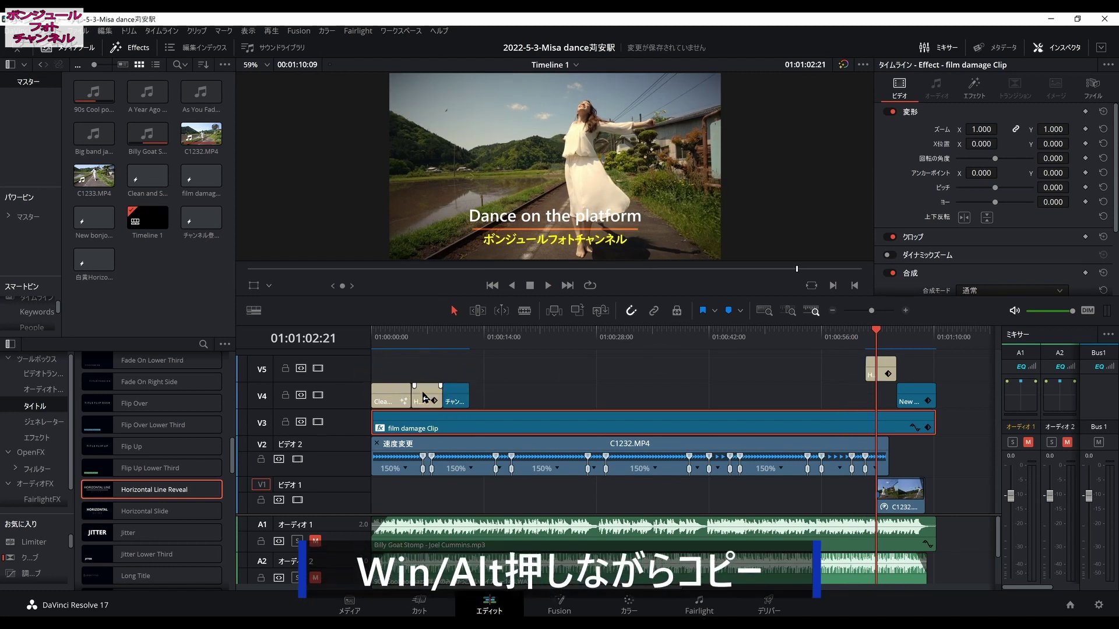
drag(424, 398, 821, 402)
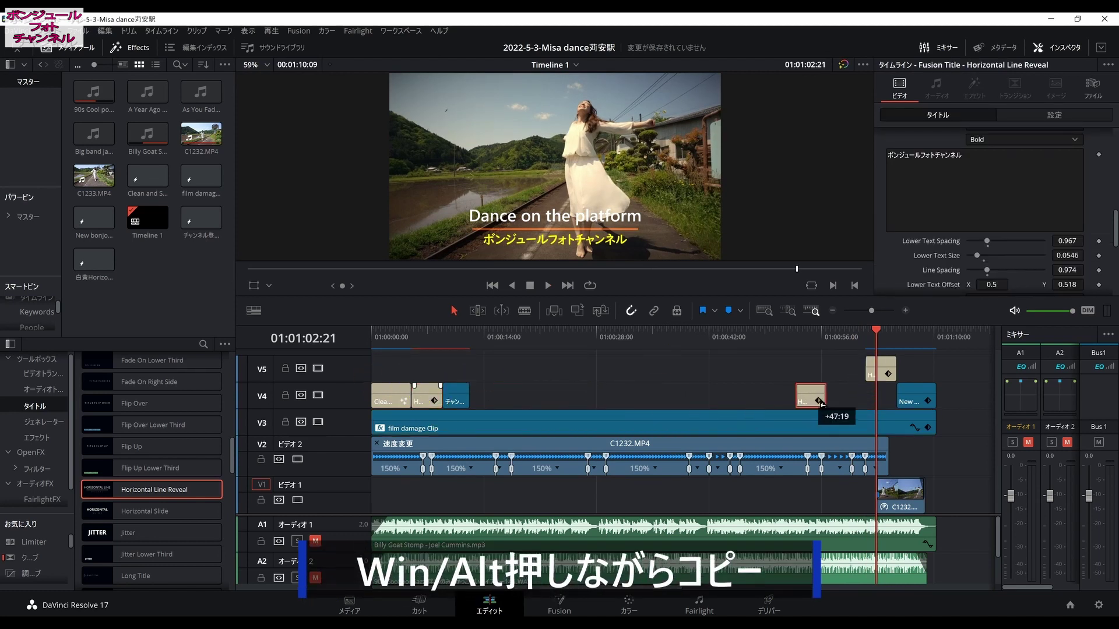
click(839, 348)
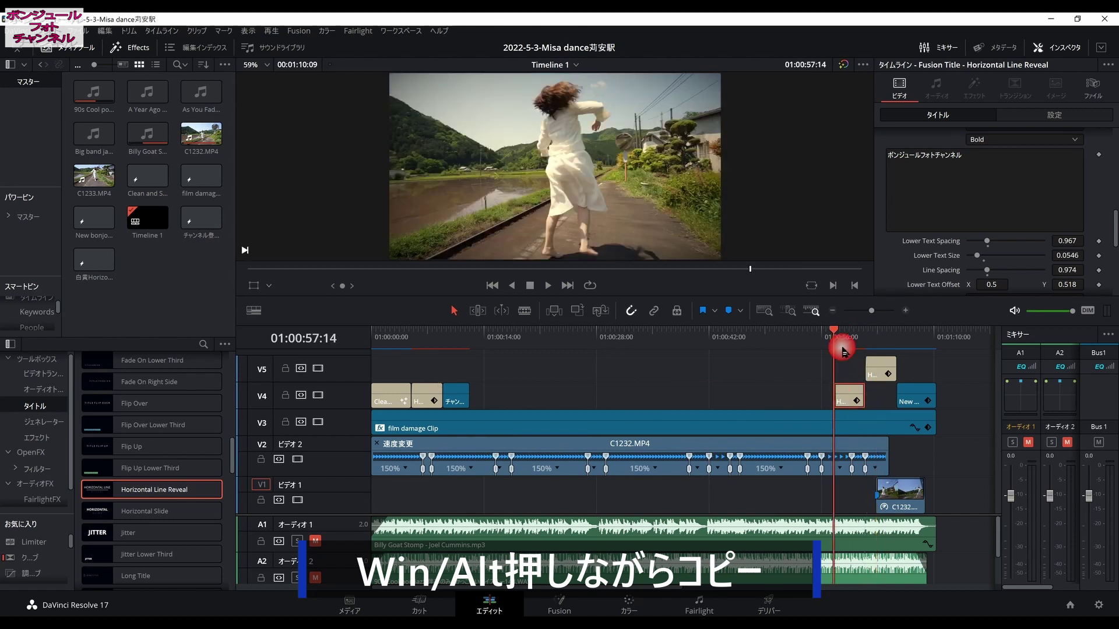
key(space)
click(877, 374)
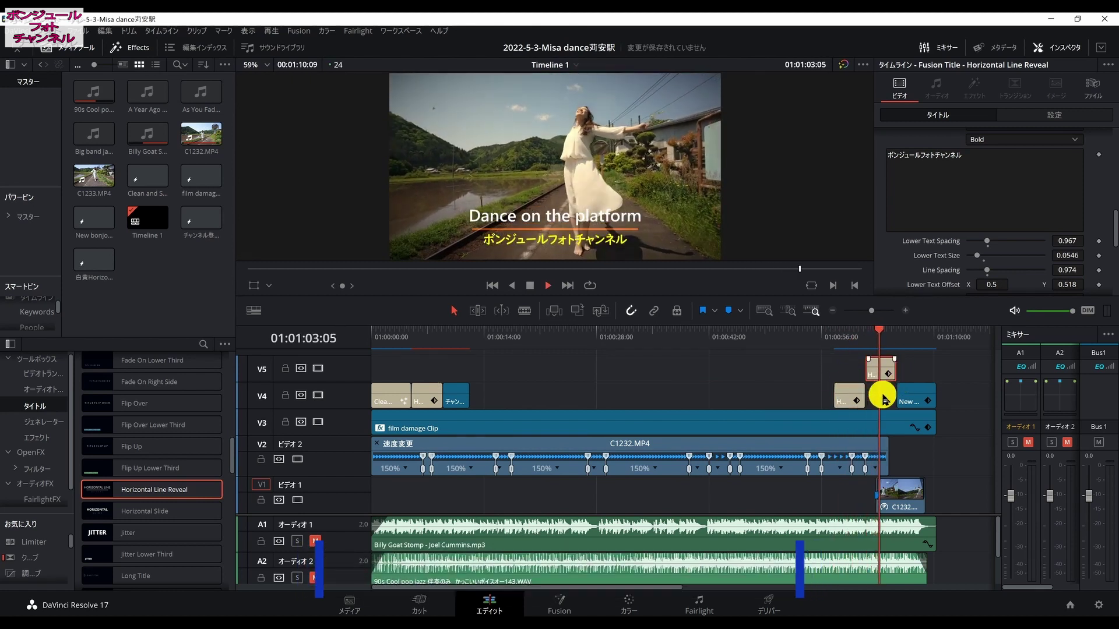
key(space)
Step: Delete the extra V4 title copy and lengthen the V5 end title toward the timeline end
right_click(852, 395)
click(874, 499)
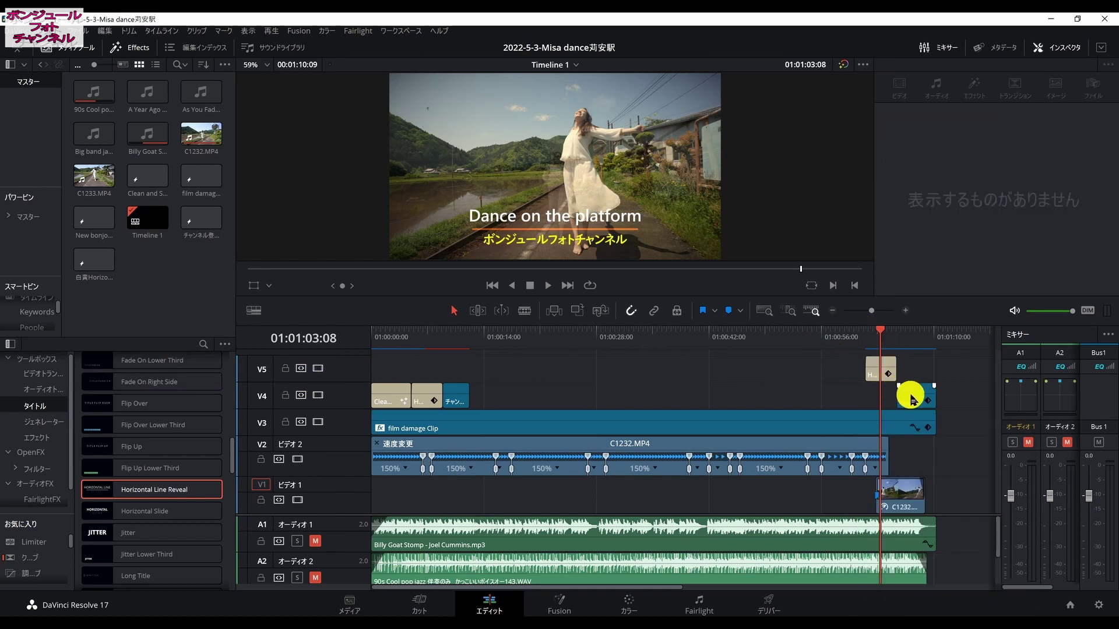
click(879, 369)
key(space)
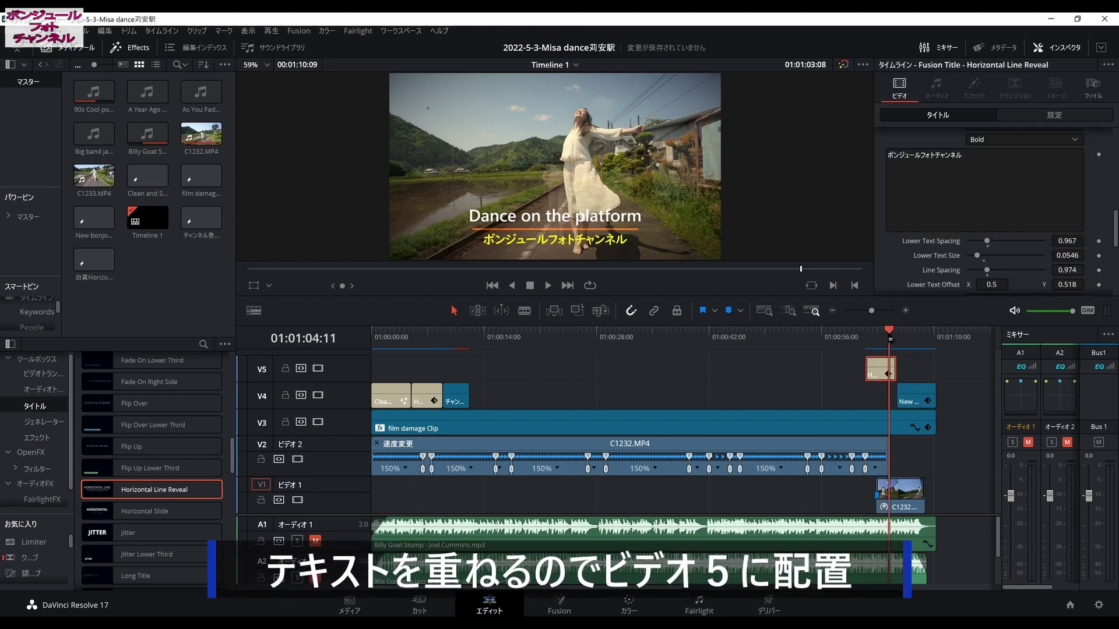
drag(894, 370, 906, 373)
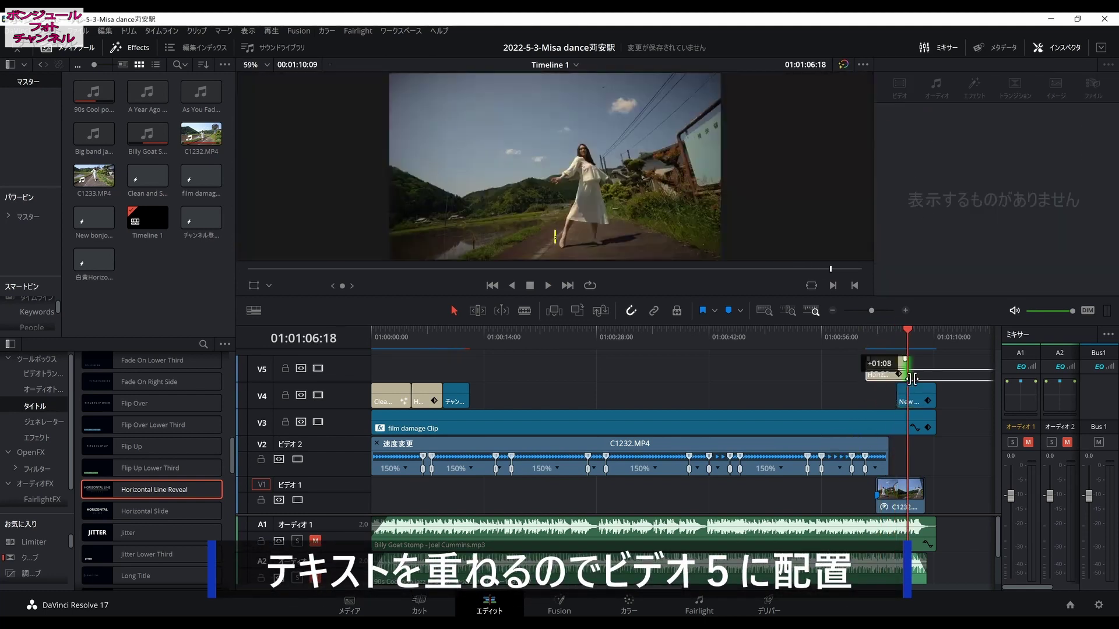
key(space)
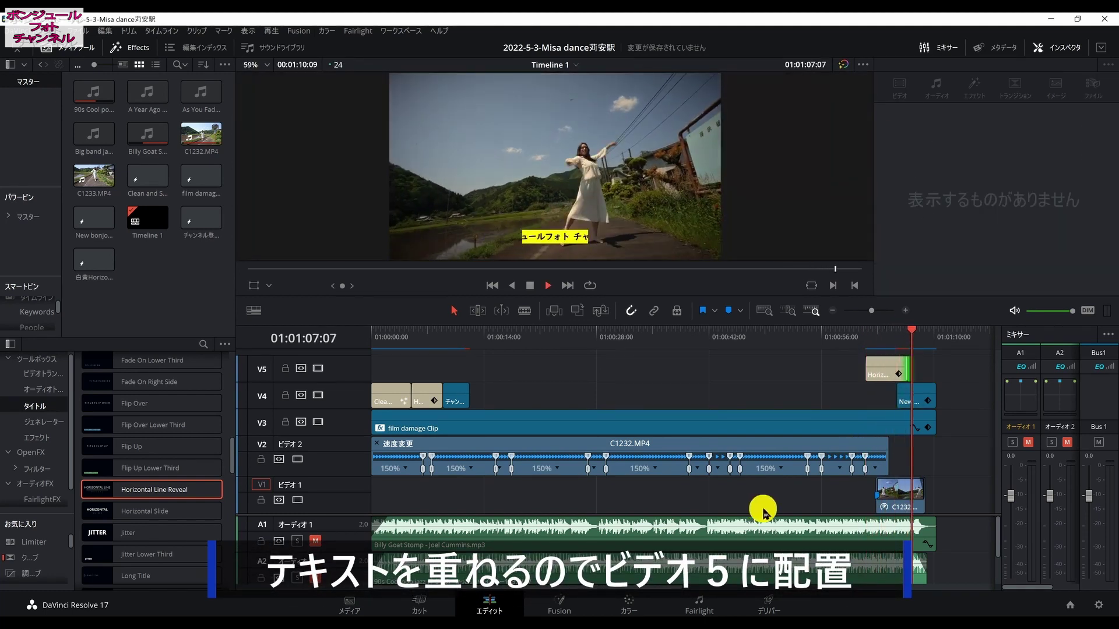
drag(745, 338, 399, 358)
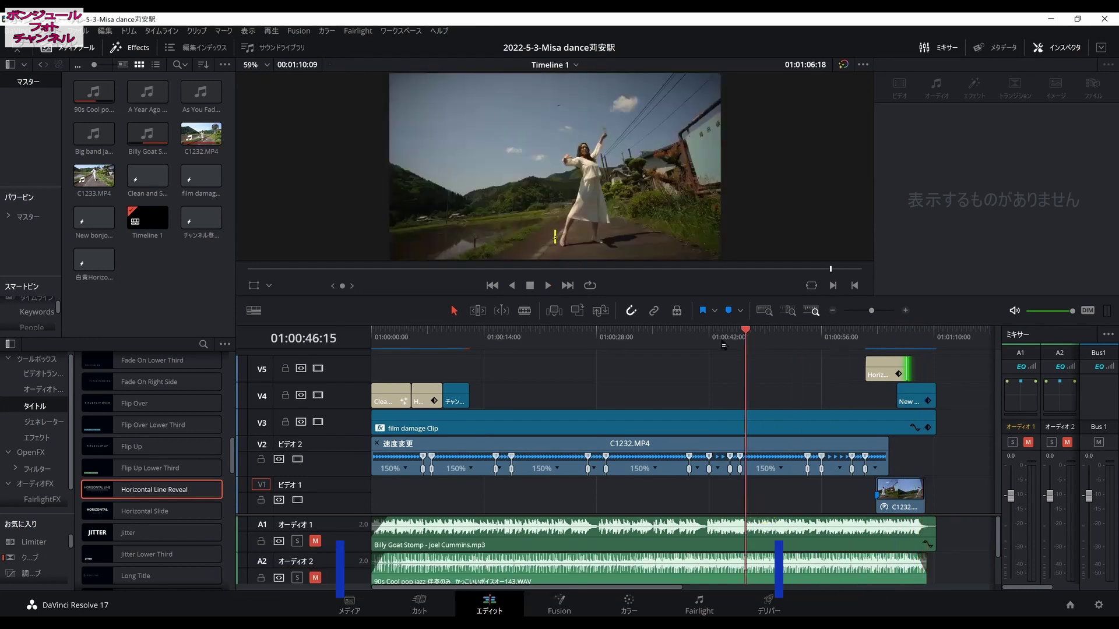
Step: Play the opening from the start with only A1's Billy Goat Stomp music audible
click(366, 355)
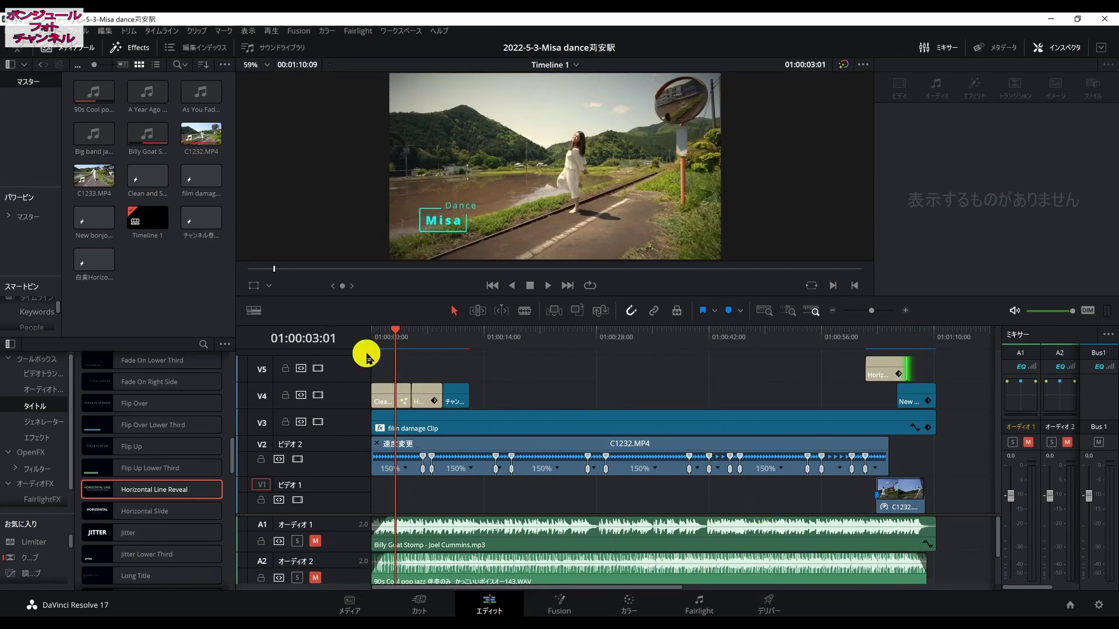
drag(386, 333, 324, 307)
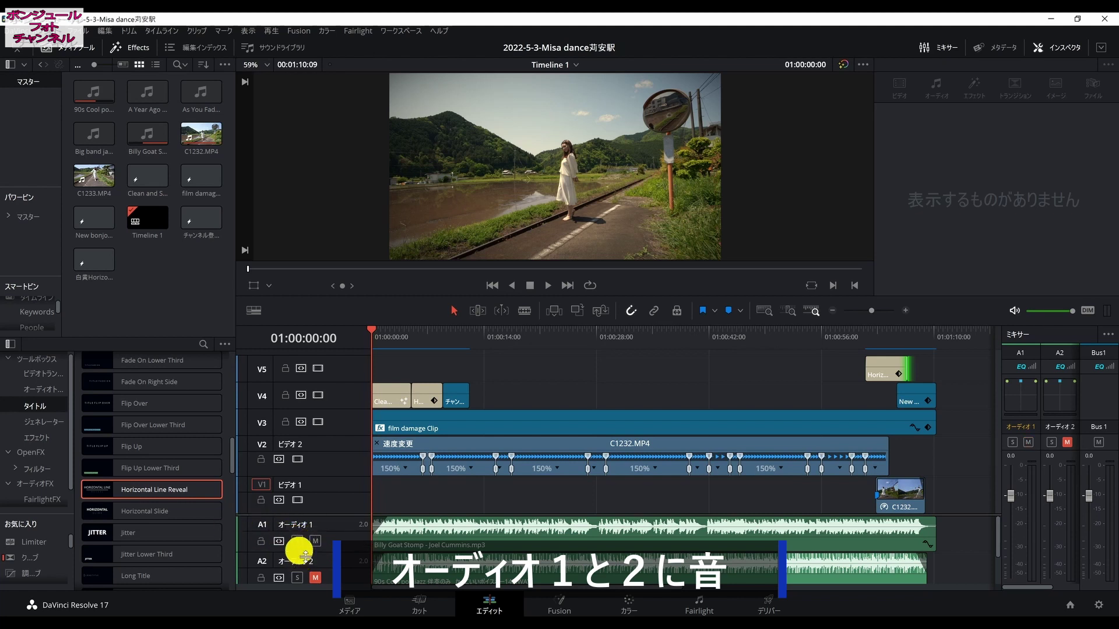
key(space)
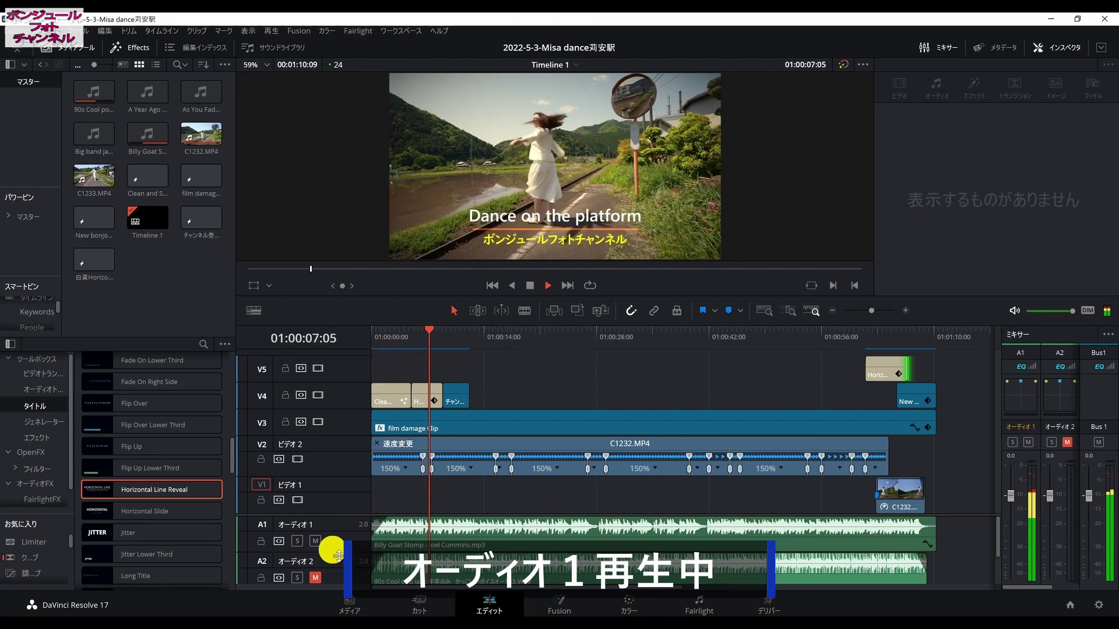
click(432, 343)
key(Home)
click(380, 532)
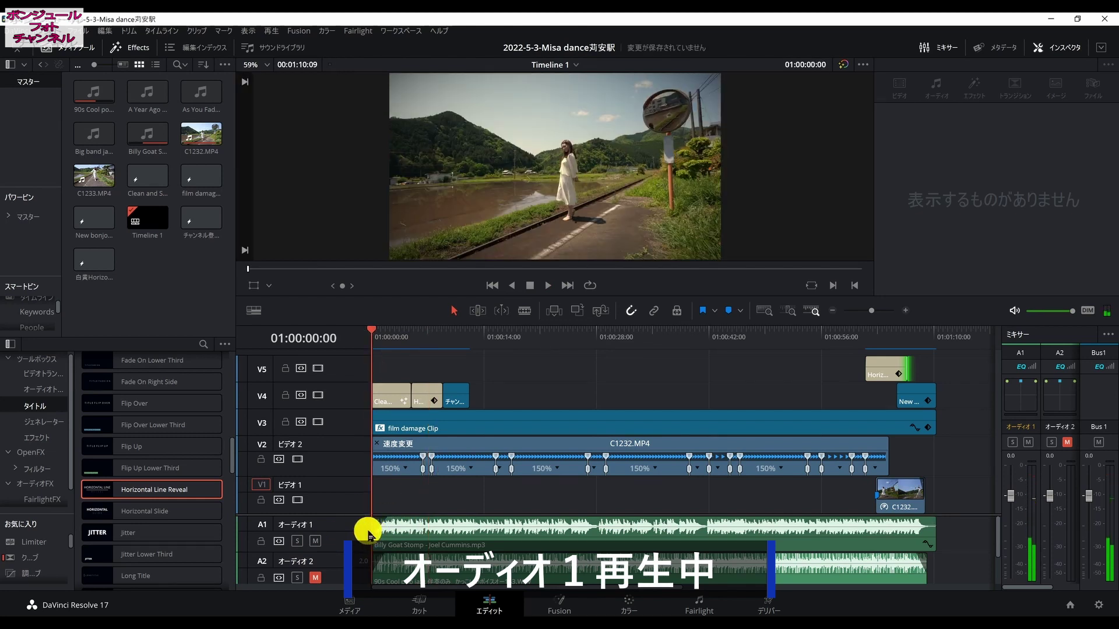
key(space)
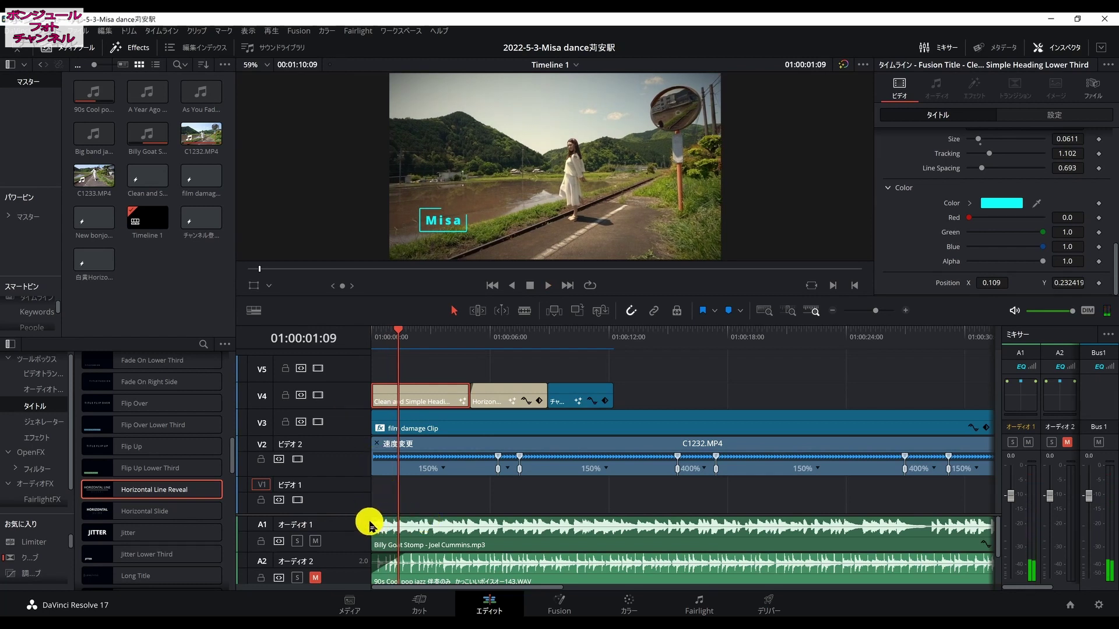
Step: Add a fade-in of about 1 second 15 frames to the A1 music and preview it
drag(373, 522, 402, 520)
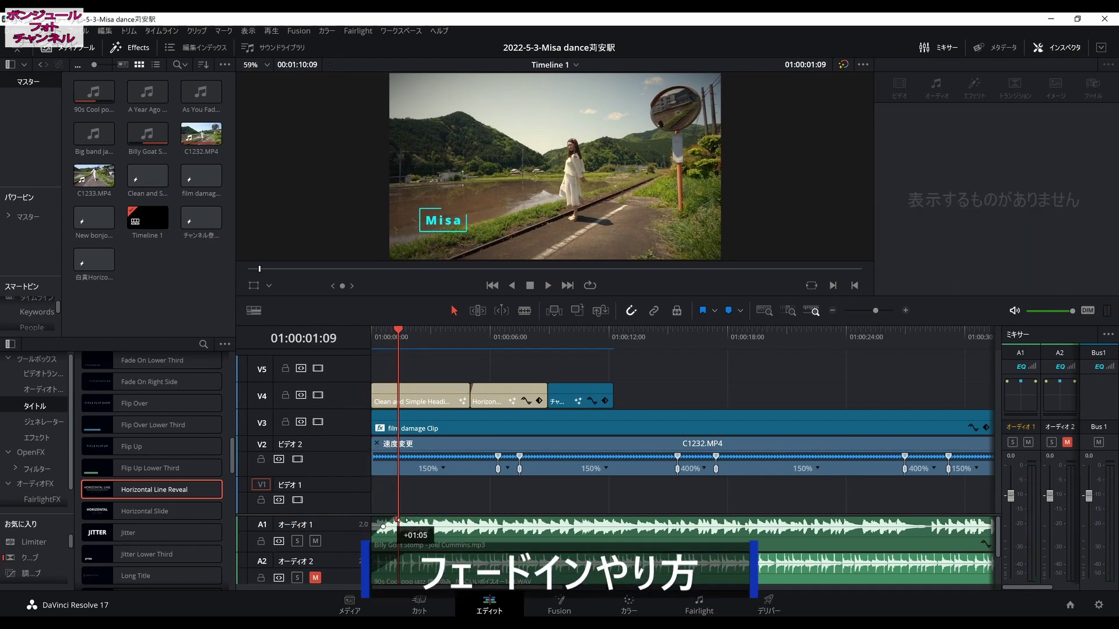
click(402, 399)
key(Home)
key(space)
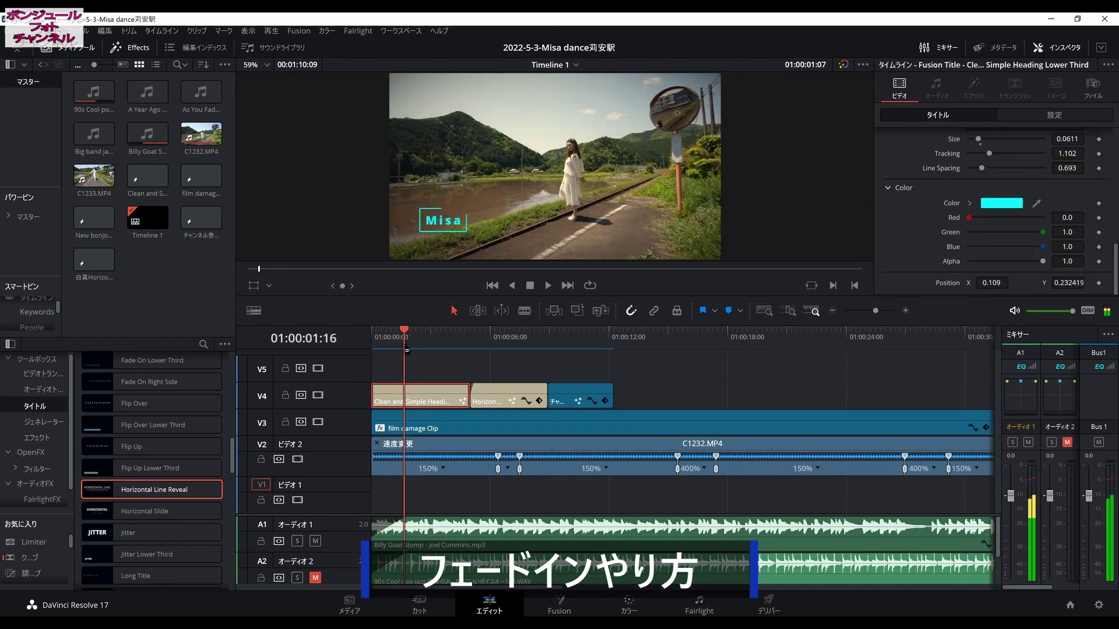
drag(411, 521, 368, 518)
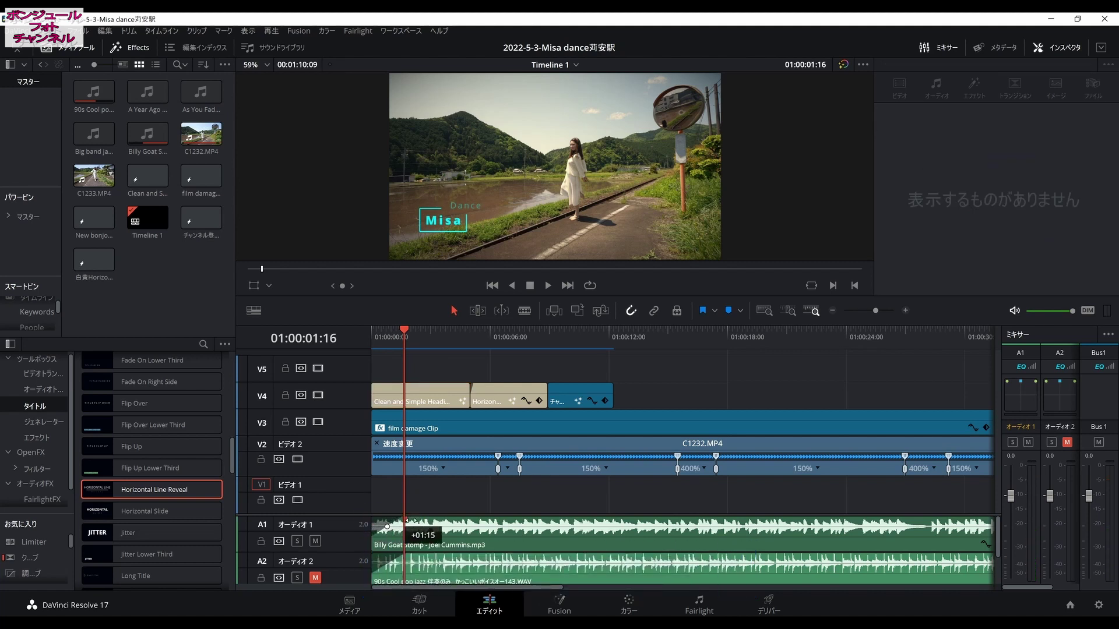
click(415, 398)
key(Home)
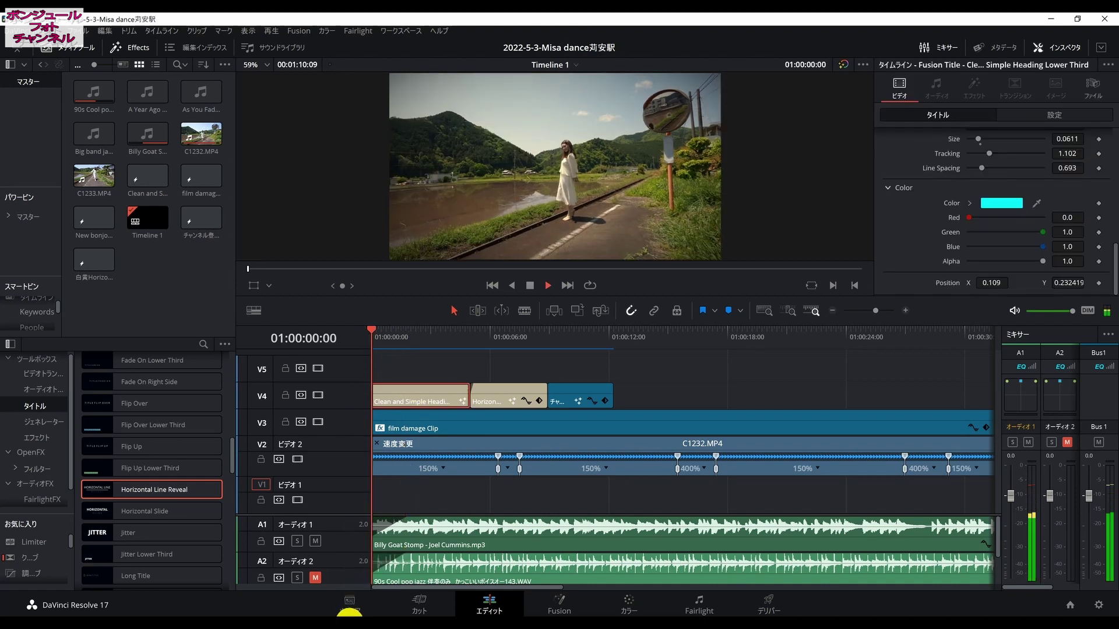
key(space)
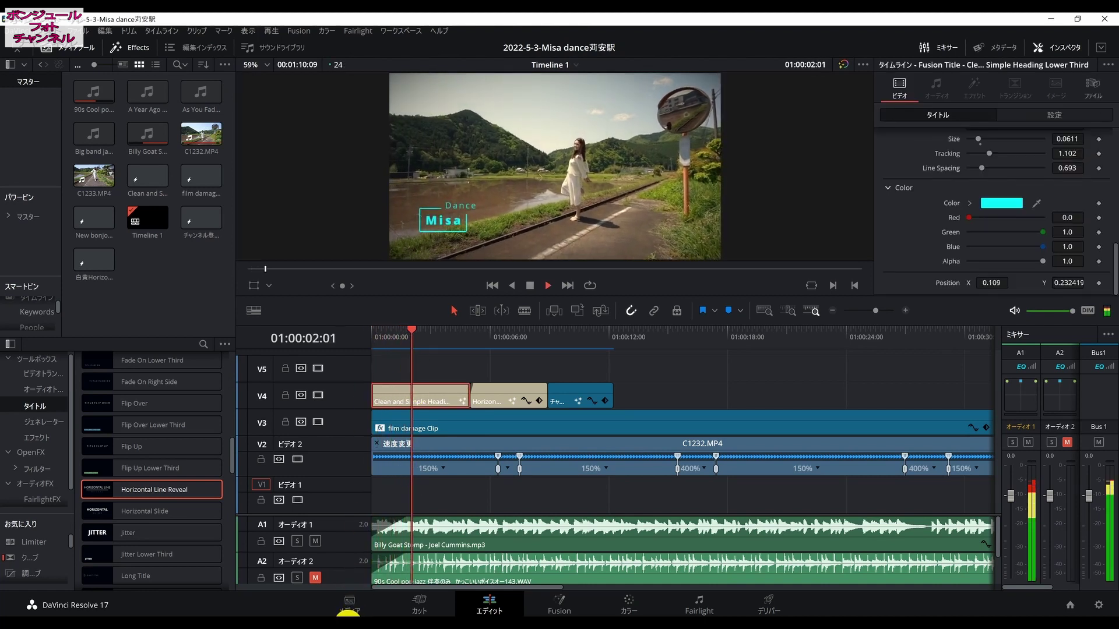
click(513, 398)
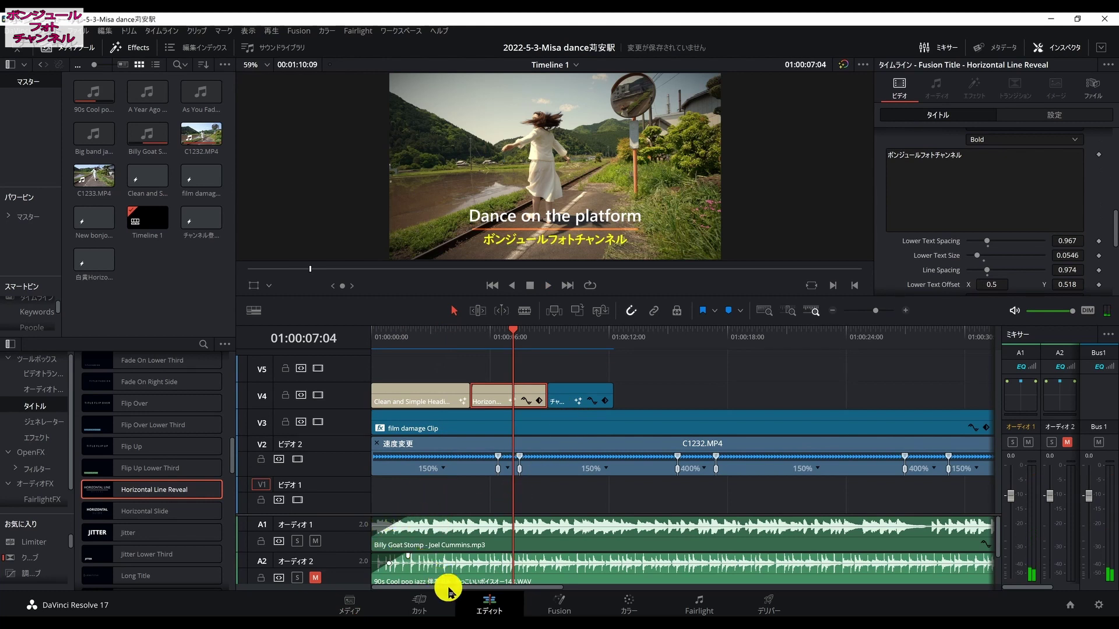
Step: Review the timeline's ending, then select the Billy Goat Stomp clip to show its -2.20 volume
click(744, 479)
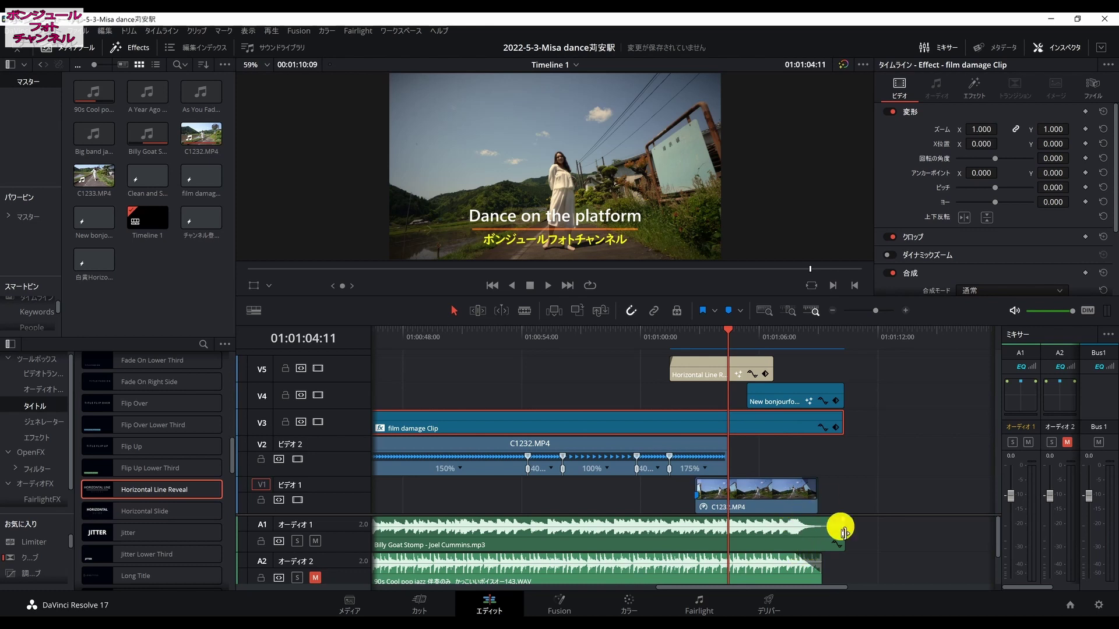
key(slash)
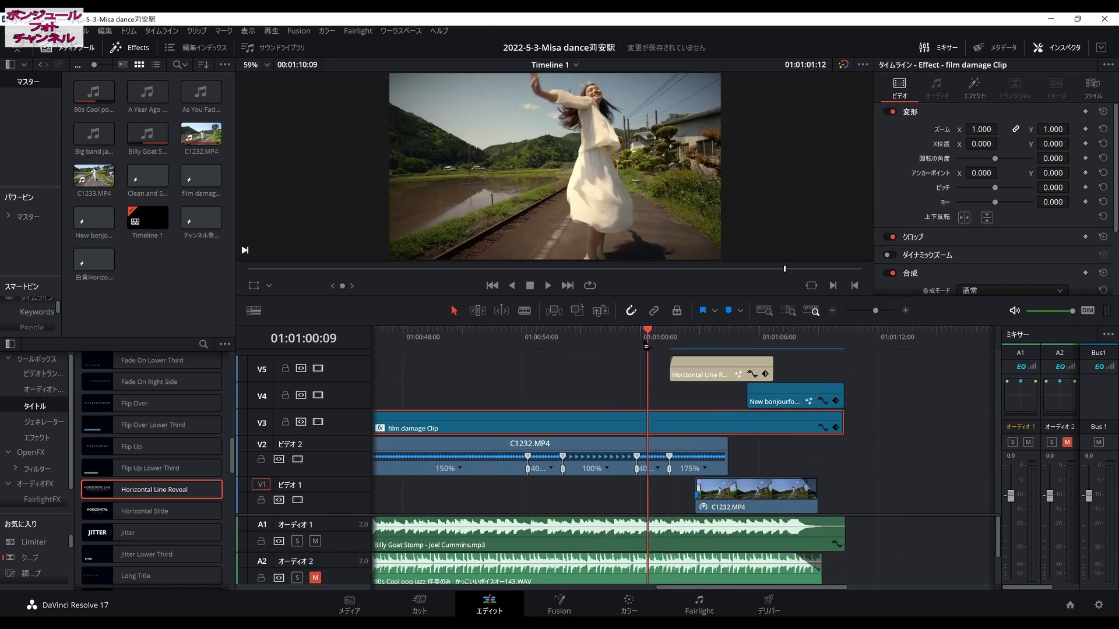
key(slash)
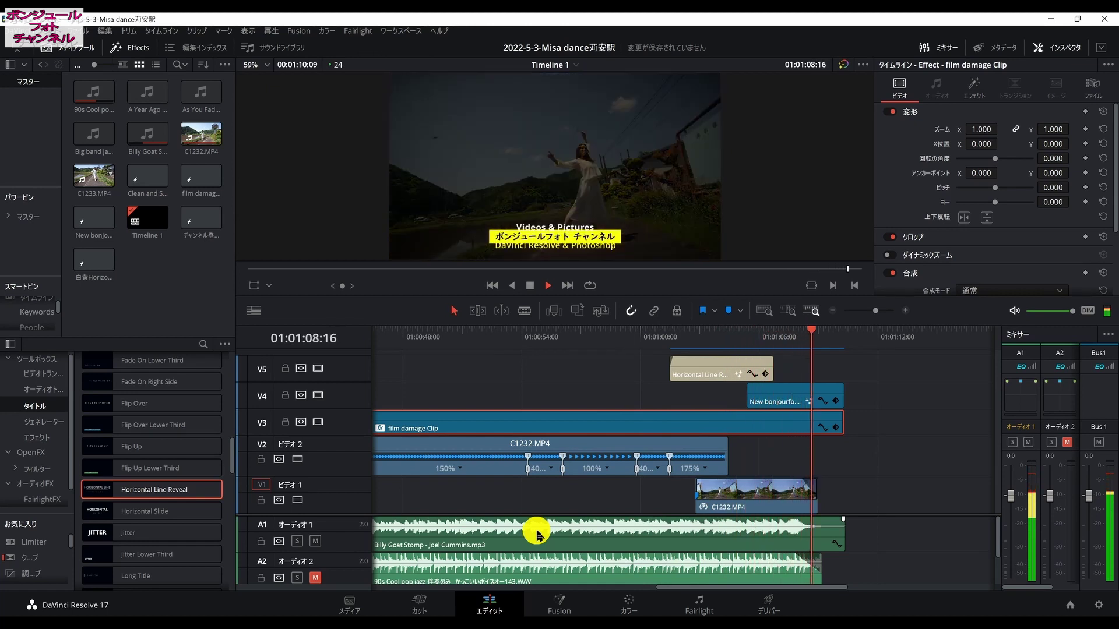
click(537, 534)
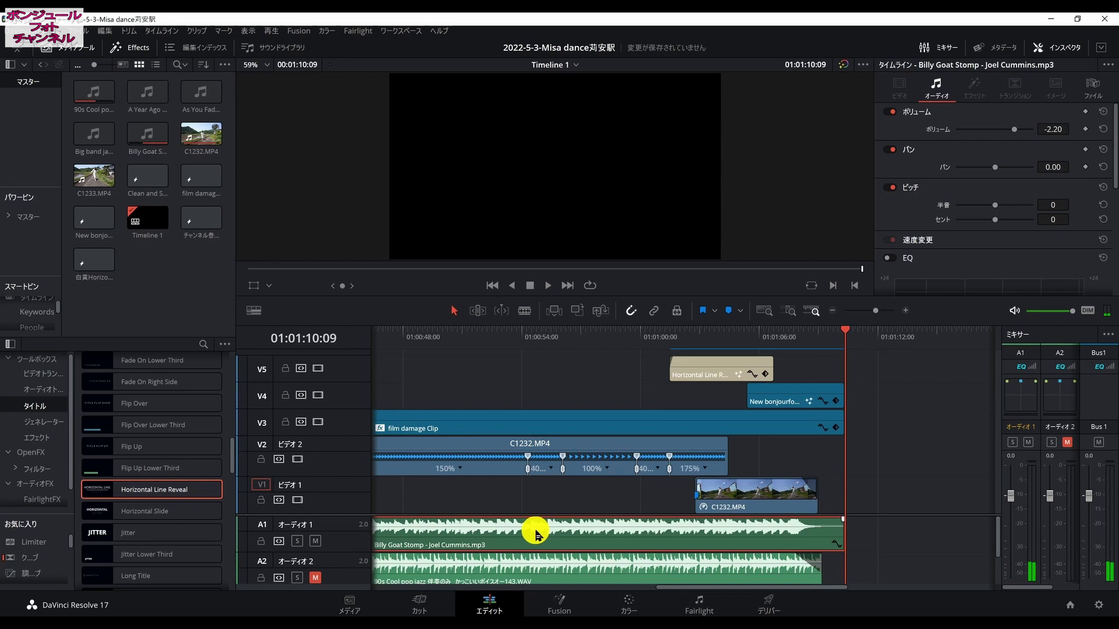